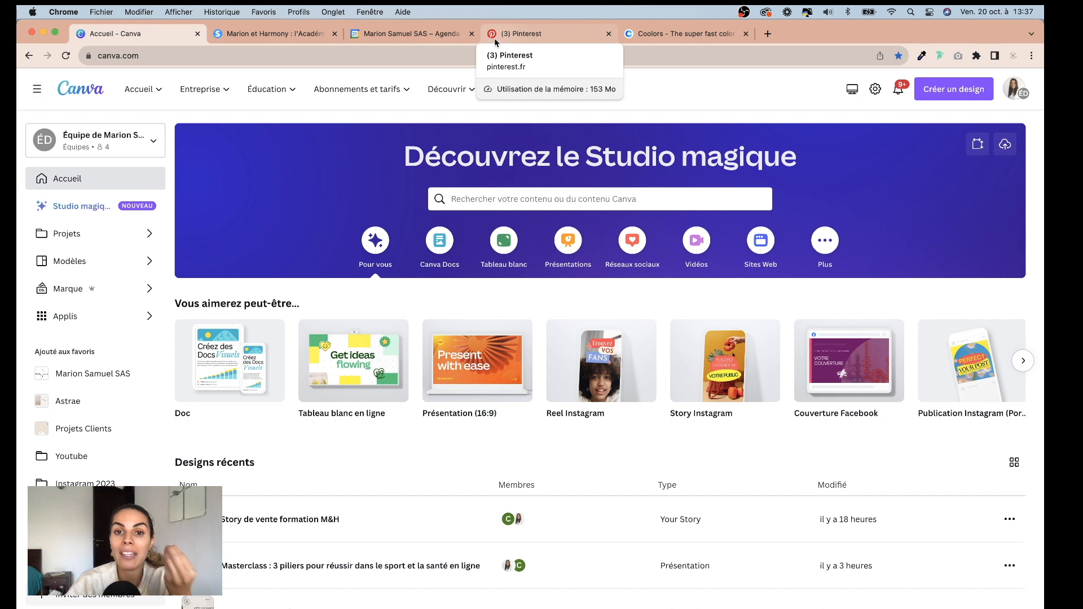
Step: Switch to Pinterest and copy the image of the desert archway at sunset from the Solaire board
{"action": "left_click", "coordinate": [494, 39]}
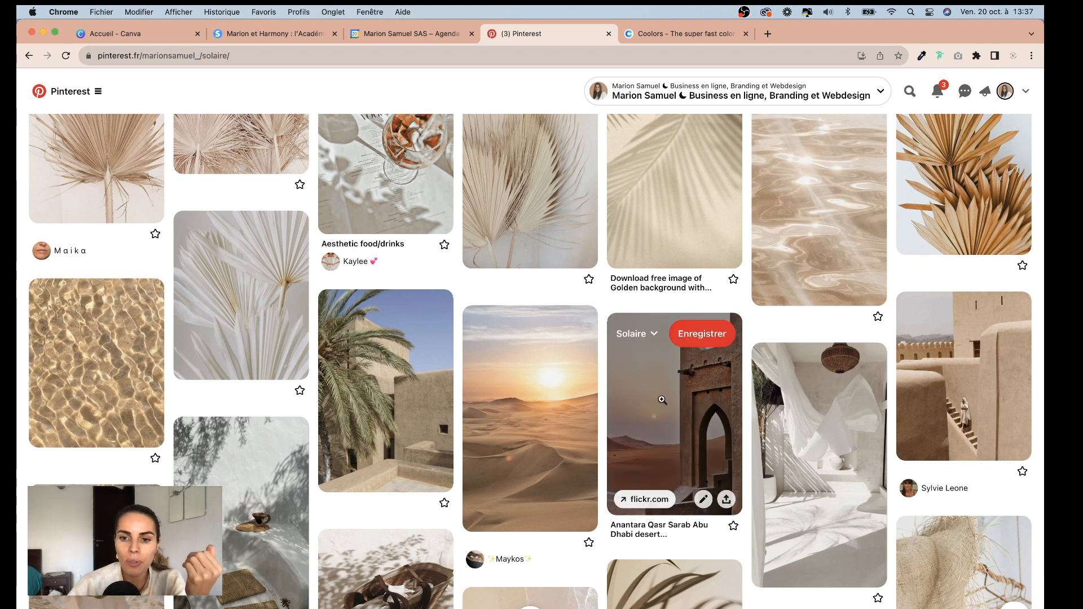
{"action": "right_click", "coordinate": [694, 401]}
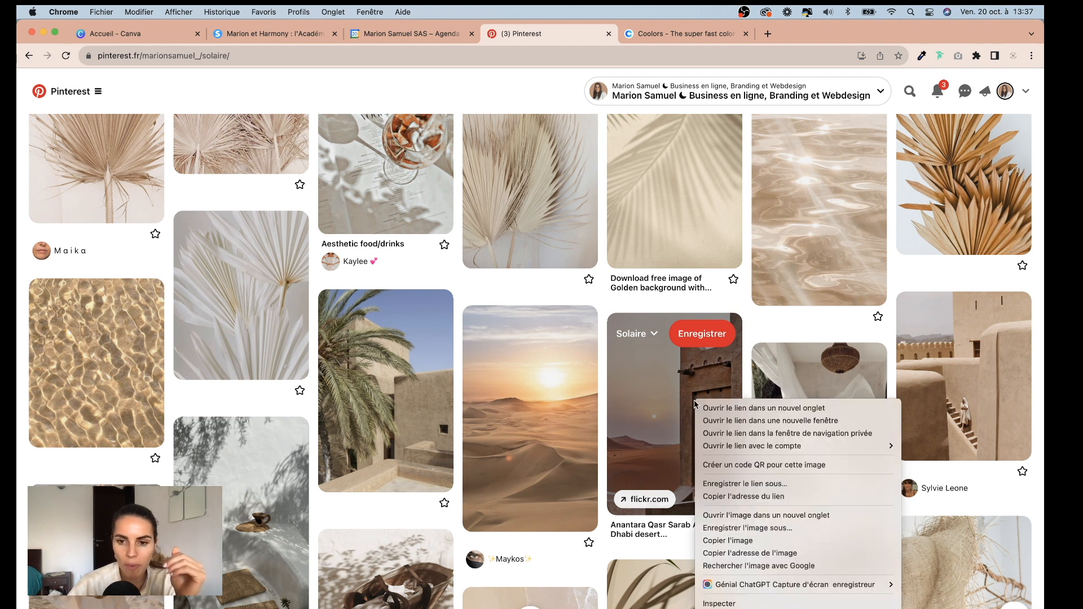
{"action": "left_click", "coordinate": [727, 542]}
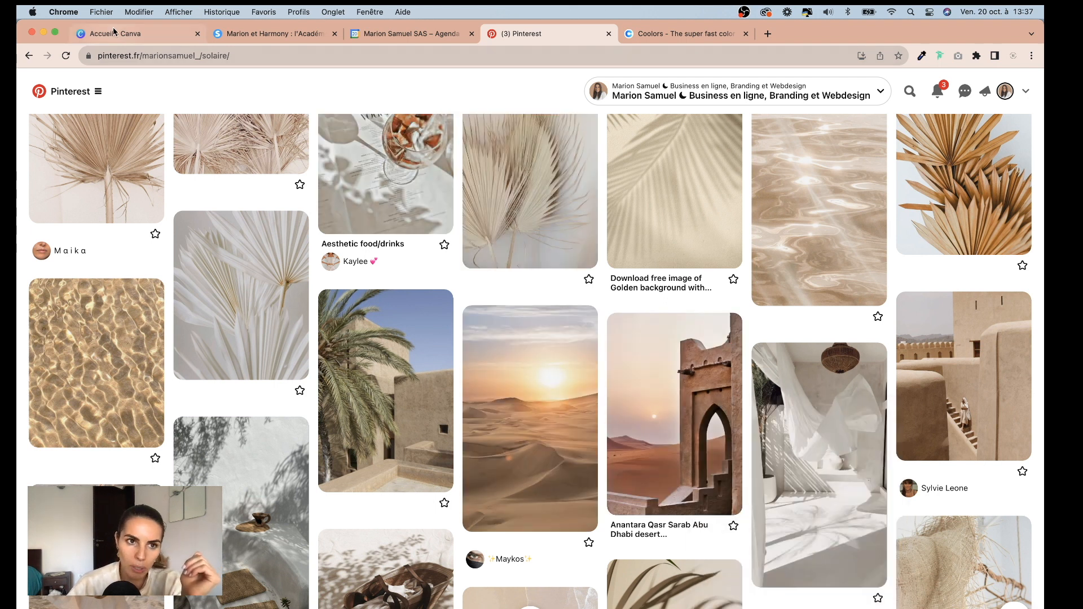
Step: Switch to Canva and create a new square Instagram post design (Publication Instagram (Carré))
{"action": "left_click", "coordinate": [114, 33]}
{"action": "left_click", "coordinate": [946, 88]}
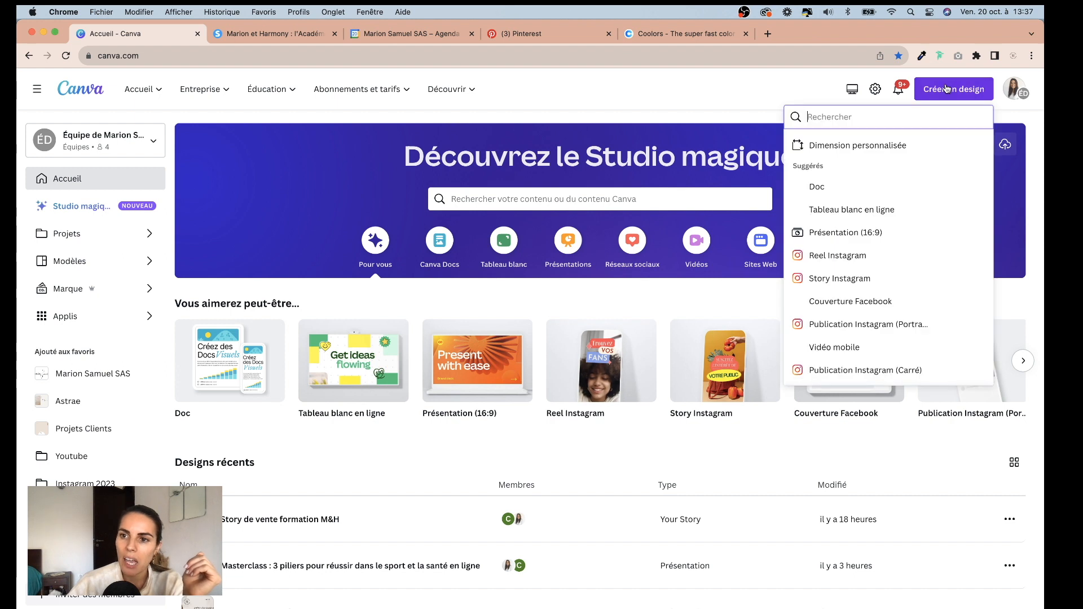
{"action": "scroll", "coordinate": [838, 294], "scroll_direction": "down", "scroll_amount": 2}
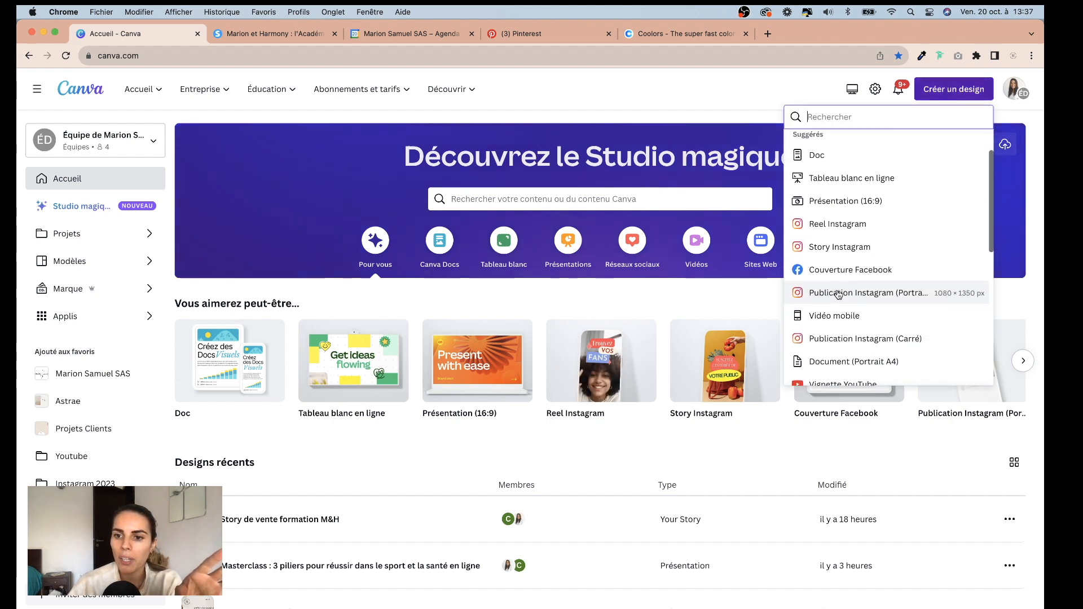
{"action": "left_click", "coordinate": [840, 319]}
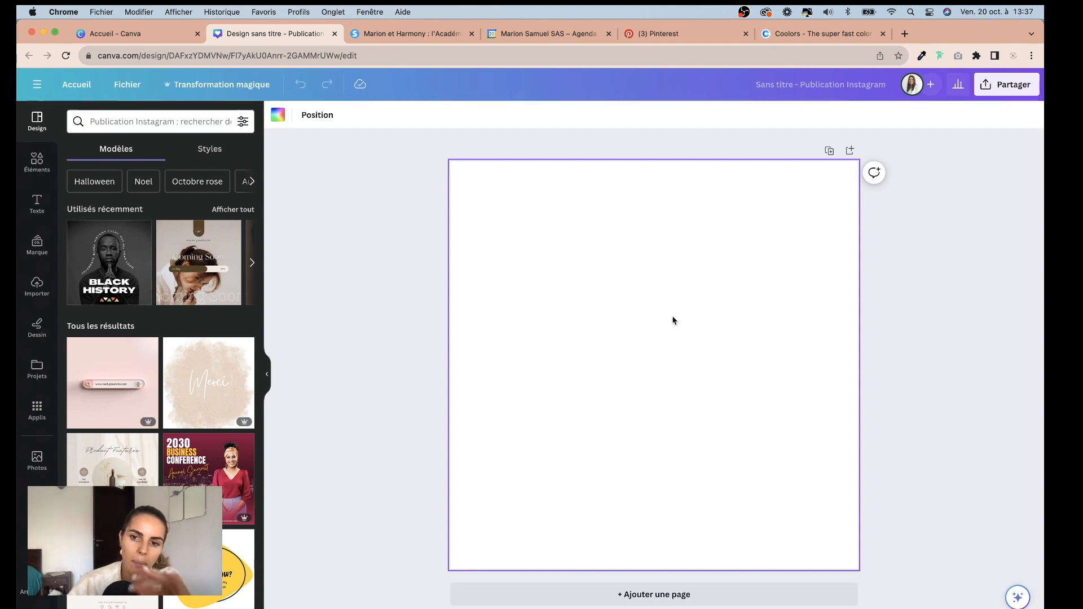
Step: Paste the copied archway photo onto the blank page, shrink it slightly and move it to the lower half
{"action": "key", "text": "super+v"}
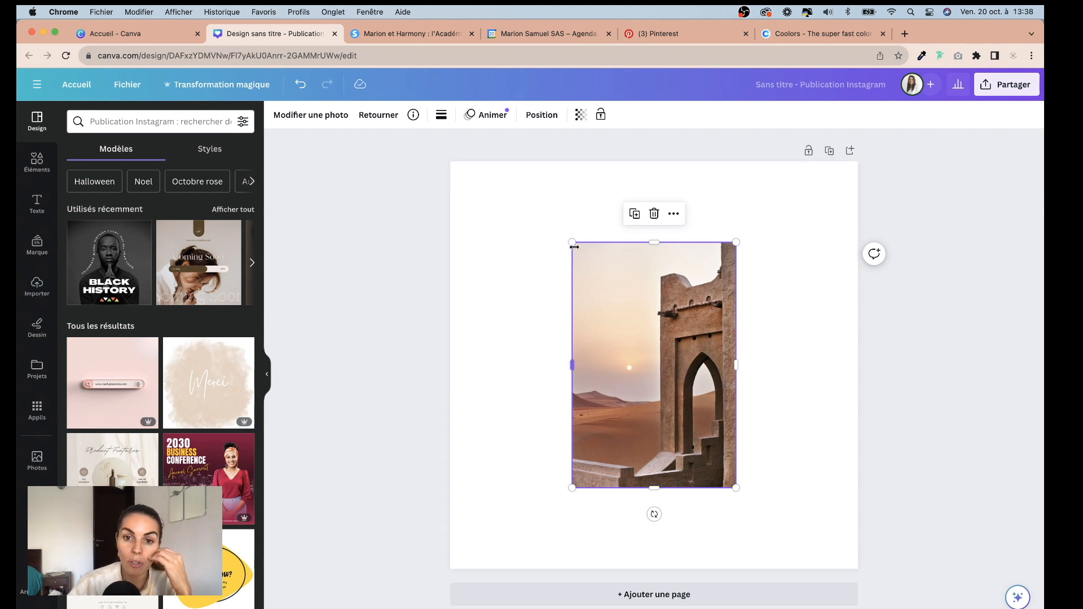
{"action": "mouse_move", "coordinate": [572, 242]}
{"action": "left_mouse_down"}
{"action": "mouse_move", "coordinate": [594, 273]}
{"action": "mouse_move", "coordinate": [580, 256]}
{"action": "left_mouse_up"}
{"action": "left_click_drag", "start_coordinate": [659, 335], "coordinate": [662, 378]}
{"action": "left_click", "coordinate": [534, 213]}
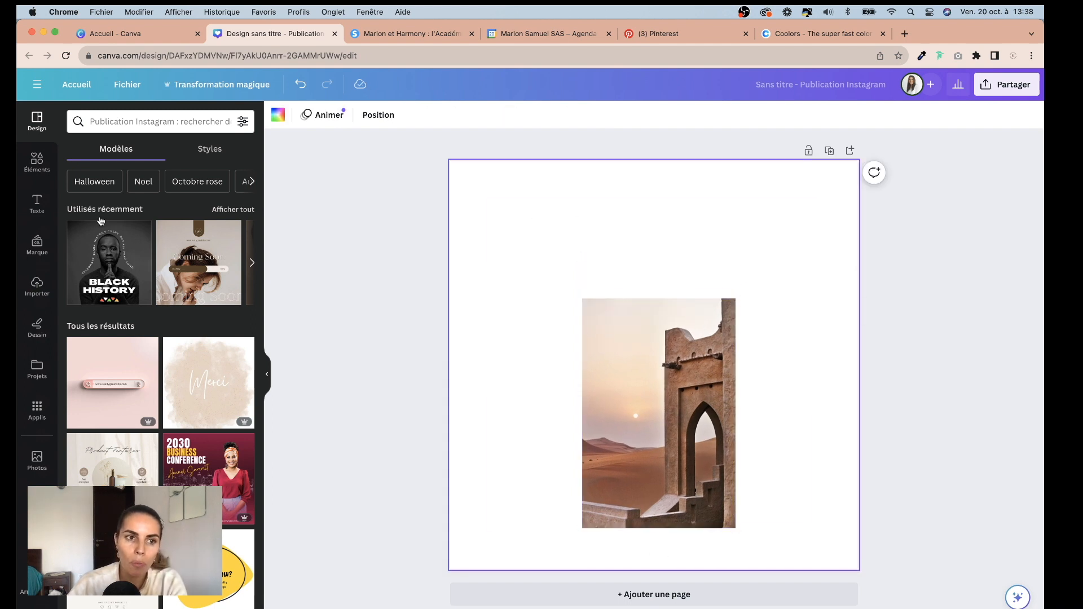
Step: Add a square shape, shrink it to a small swatch and place it in the page's upper-left corner
{"action": "left_click", "coordinate": [37, 162]}
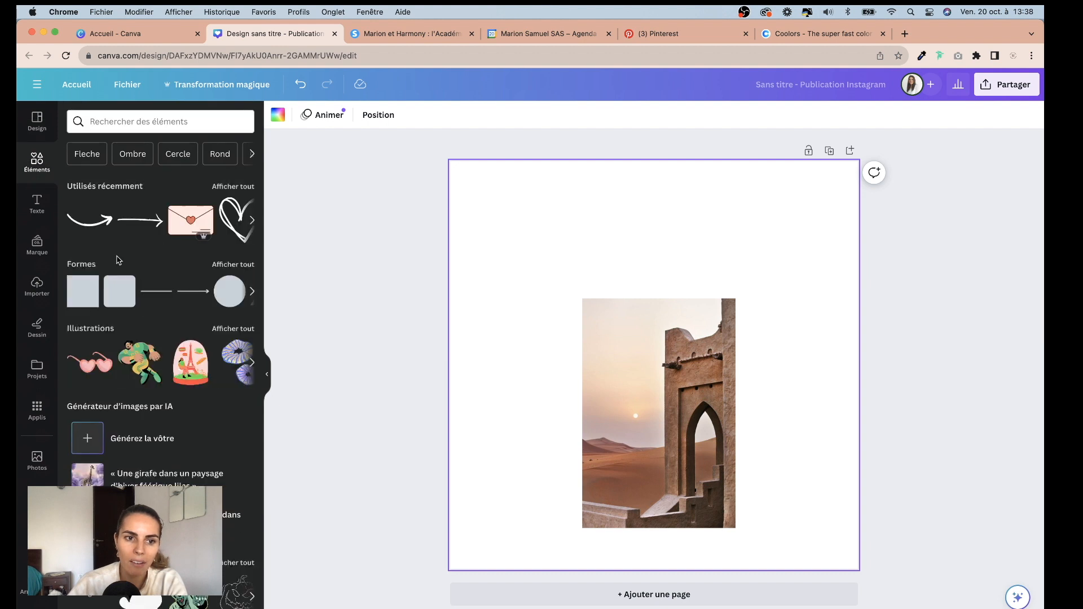
{"action": "left_click", "coordinate": [91, 292]}
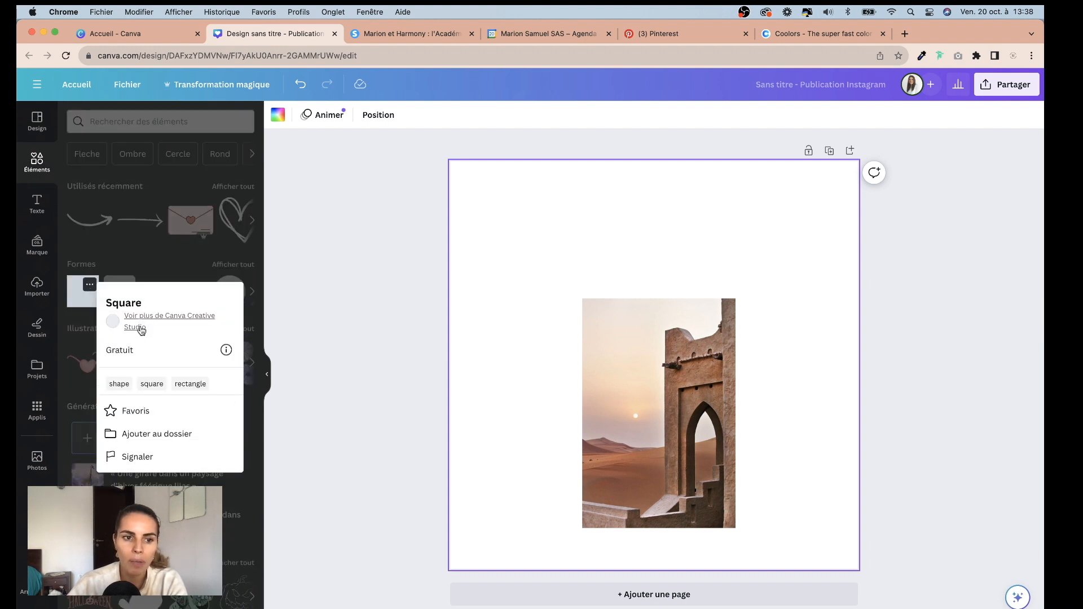
{"action": "left_click", "coordinate": [83, 299]}
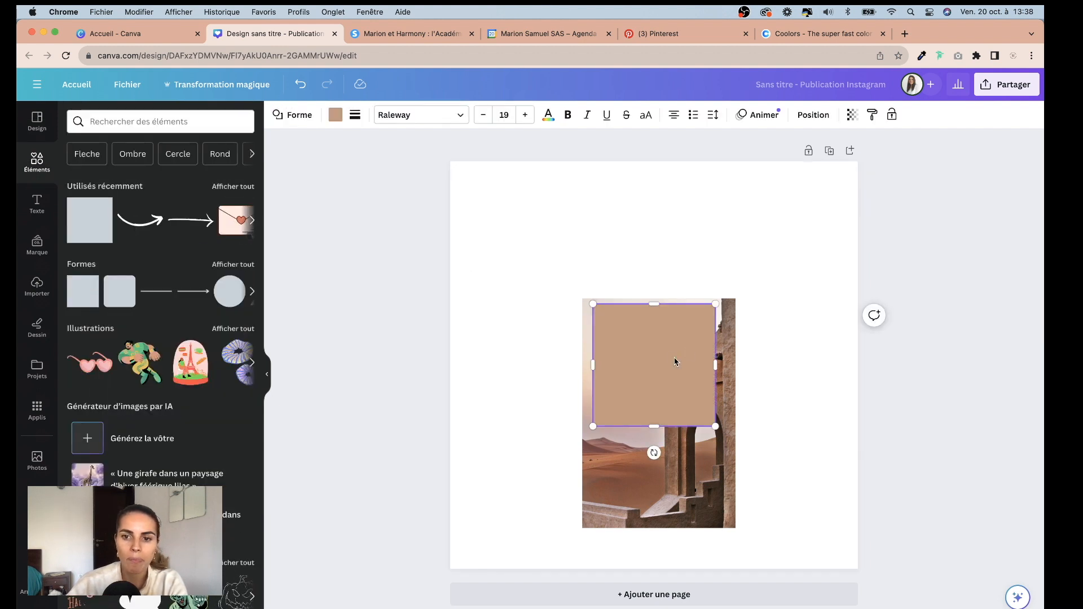
{"action": "left_click", "coordinate": [750, 263]}
{"action": "left_click_drag", "start_coordinate": [670, 387], "coordinate": [550, 265]}
{"action": "left_click_drag", "start_coordinate": [595, 305], "coordinate": [554, 206]}
Step: Duplicate the small square five times to form a row of six swatches above the photo
{"action": "left_click", "coordinate": [480, 154]}
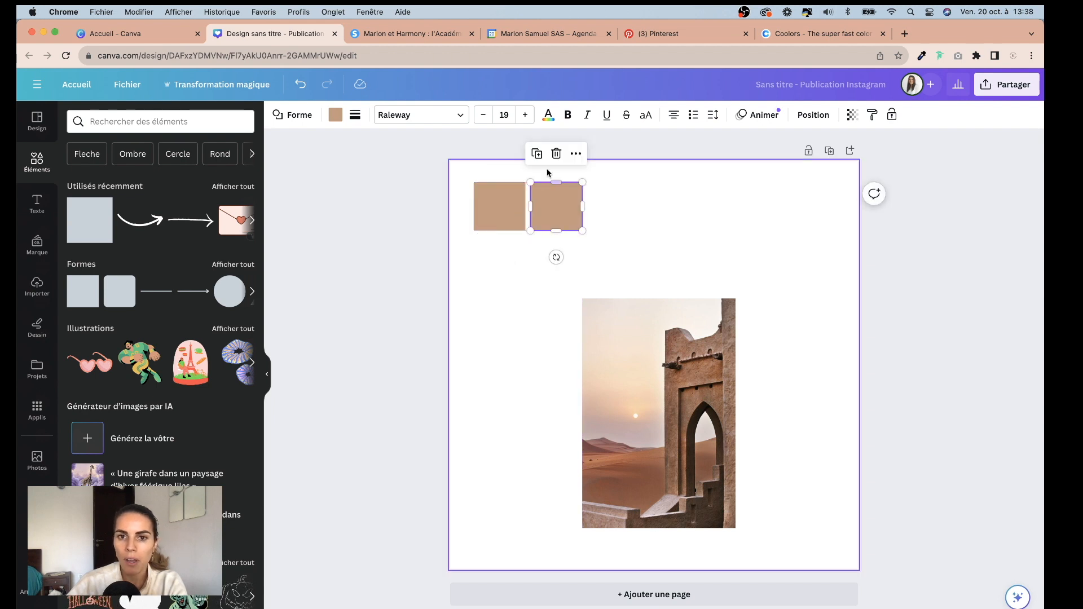
{"action": "left_click", "coordinate": [536, 154]}
{"action": "left_click", "coordinate": [593, 152]}
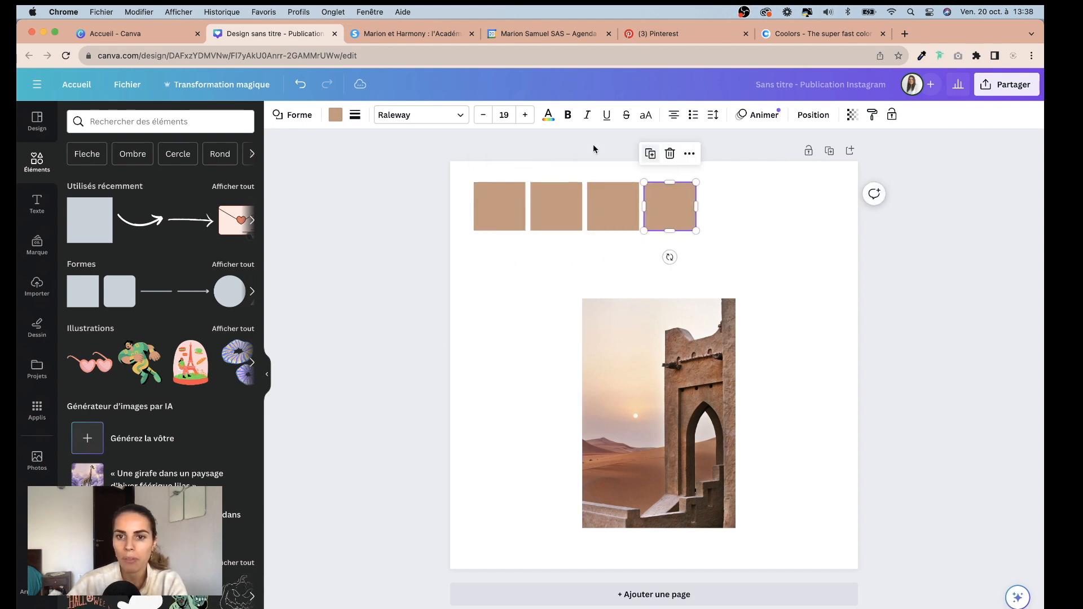
{"action": "left_click", "coordinate": [648, 153]}
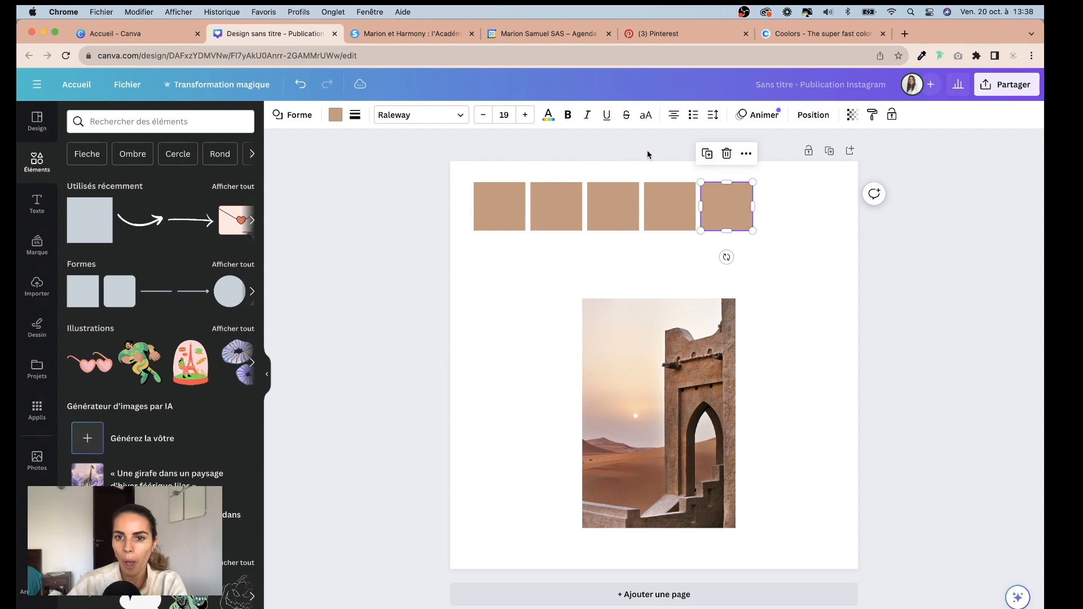
{"action": "left_click", "coordinate": [706, 153]}
{"action": "left_click", "coordinate": [814, 303]}
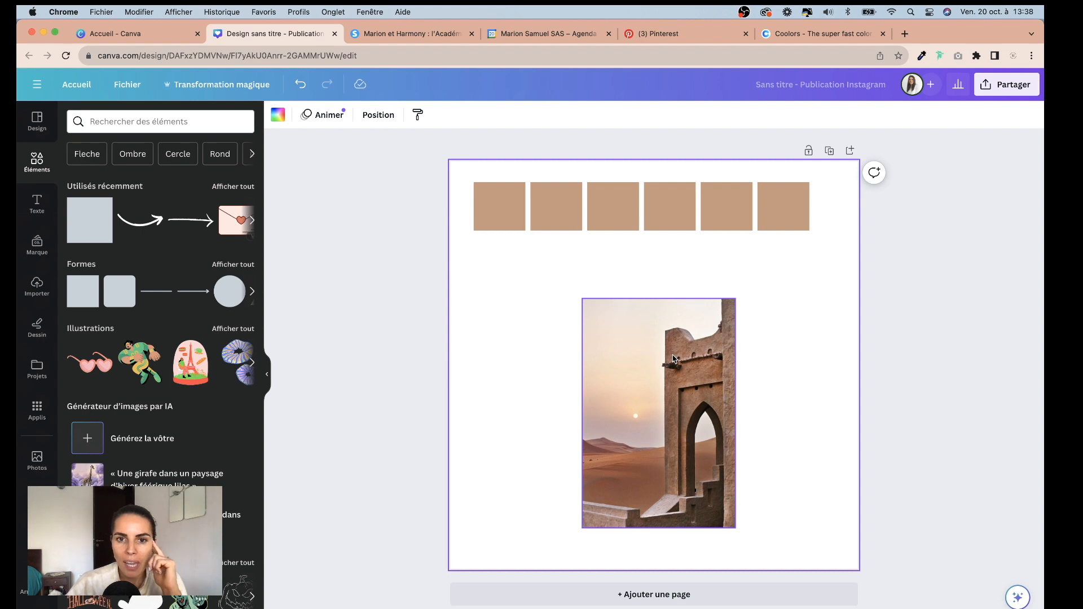
Step: Fill the first square with the reddish brown from the photo's extracted colours (Couleurs de la photo)
{"action": "left_click", "coordinate": [483, 202]}
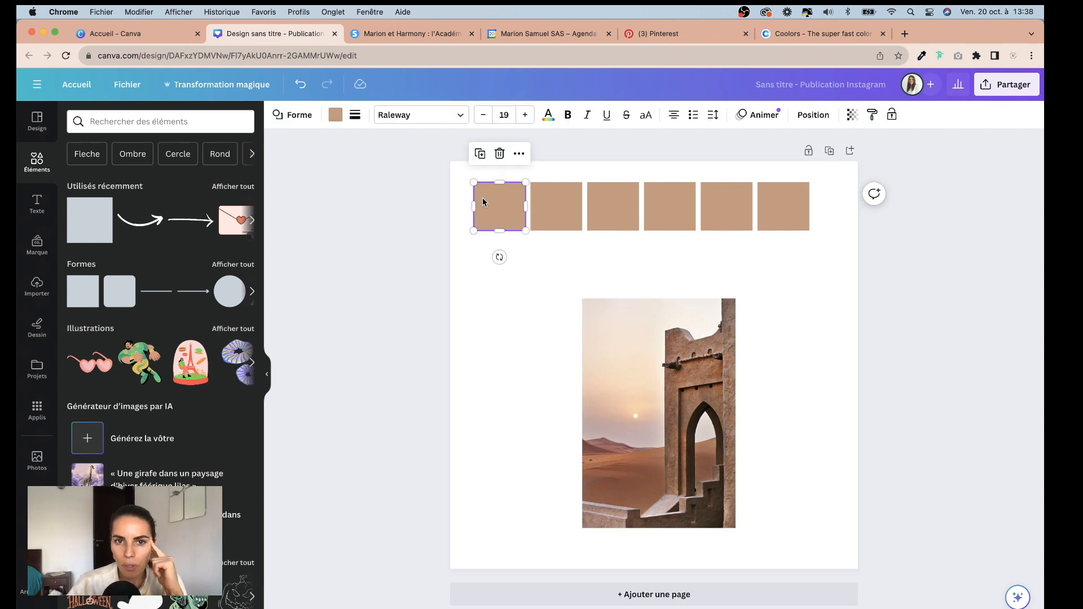
{"action": "left_click", "coordinate": [337, 118]}
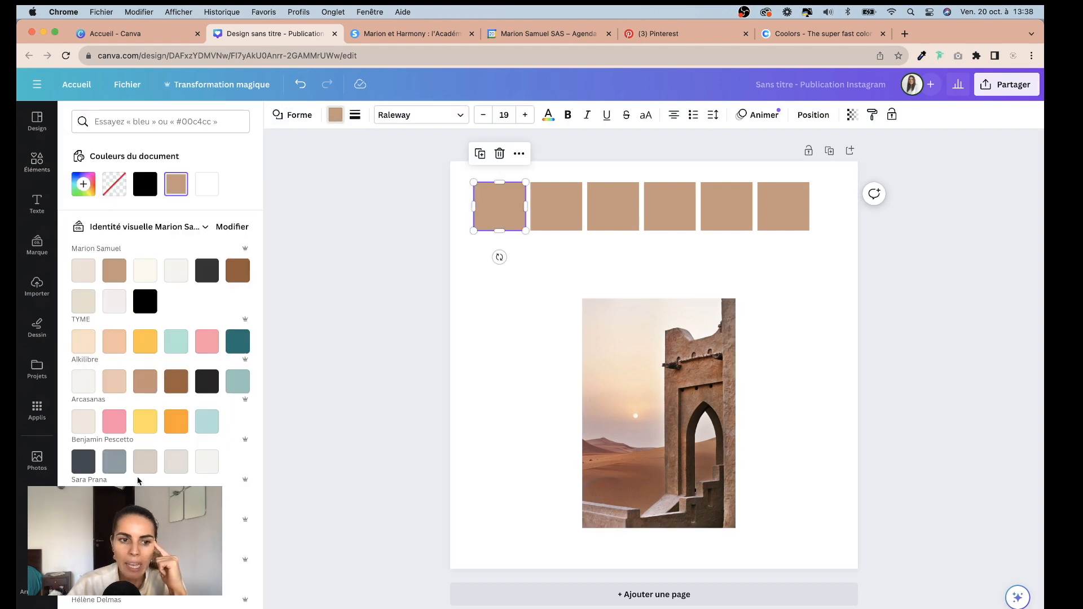
{"action": "scroll", "coordinate": [138, 481], "scroll_direction": "down", "scroll_amount": 10}
{"action": "scroll", "coordinate": [138, 480], "scroll_direction": "down", "scroll_amount": 2}
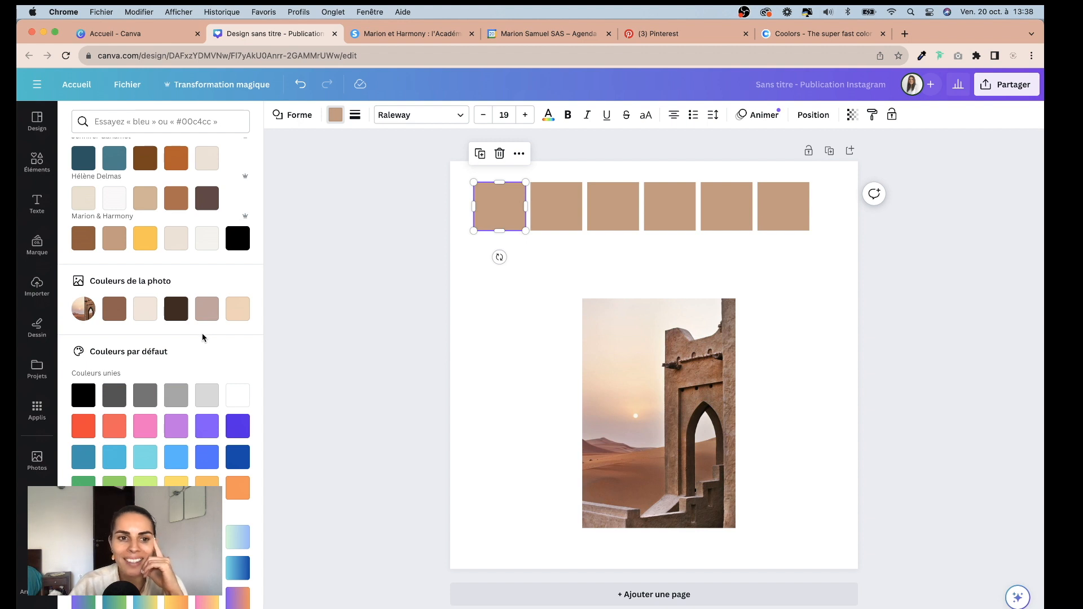
{"action": "left_click", "coordinate": [115, 309]}
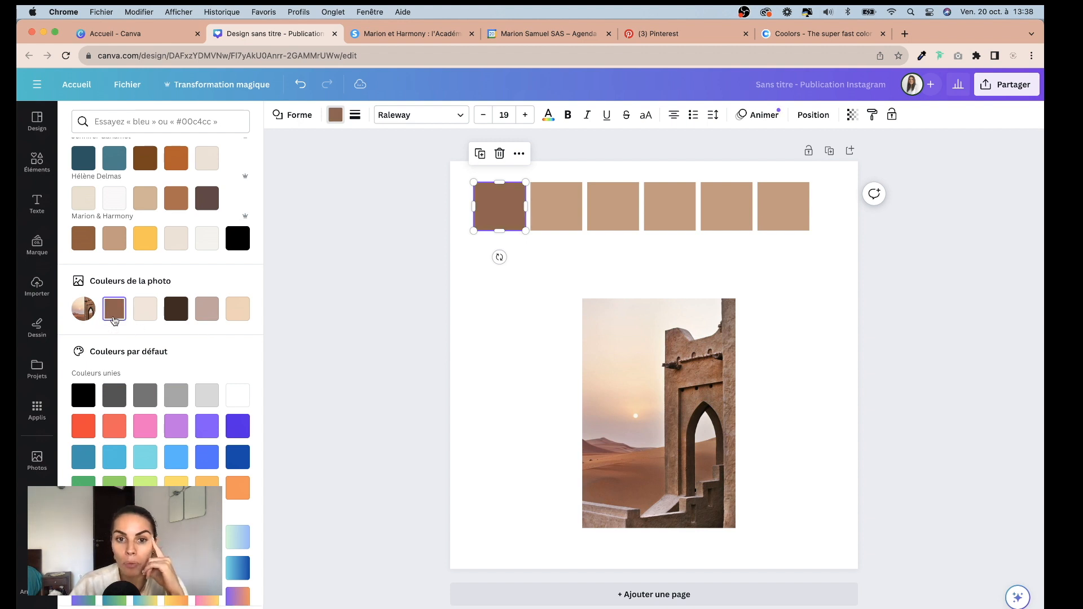
Step: Fill the second to fifth squares with the photo's cream, dark brown, dusty pink and light peach colours, in that order
{"action": "left_click", "coordinate": [558, 211]}
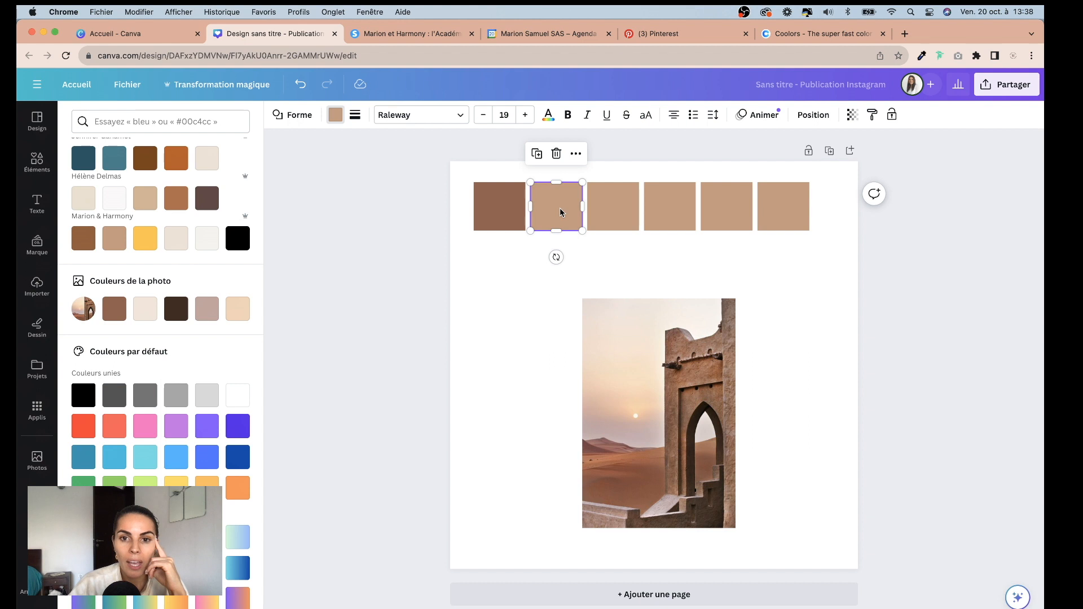
{"action": "left_click", "coordinate": [145, 309]}
{"action": "left_click", "coordinate": [624, 211]}
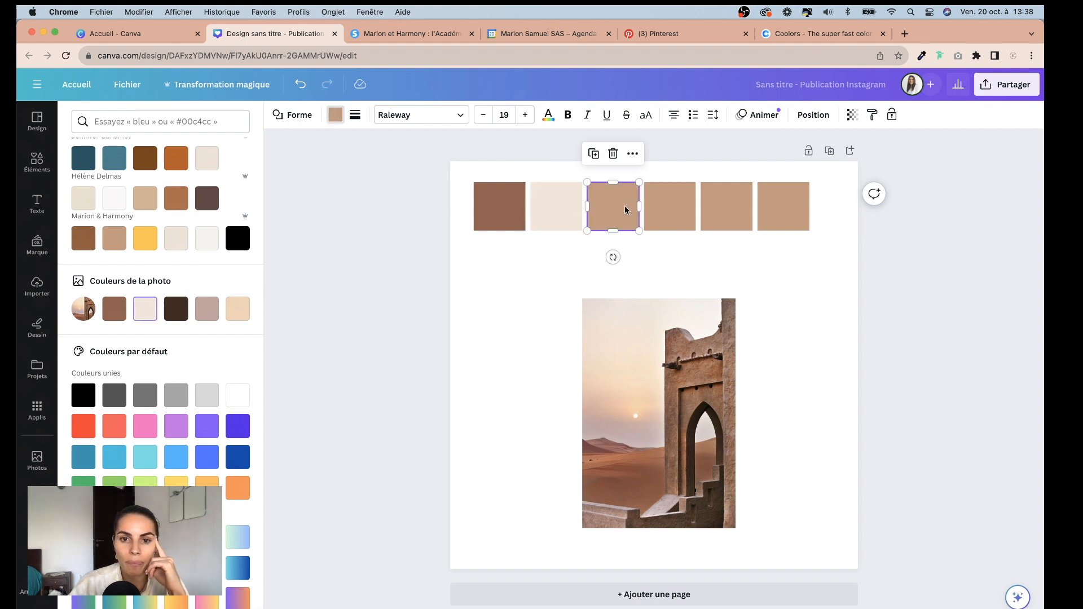
{"action": "left_click", "coordinate": [176, 310]}
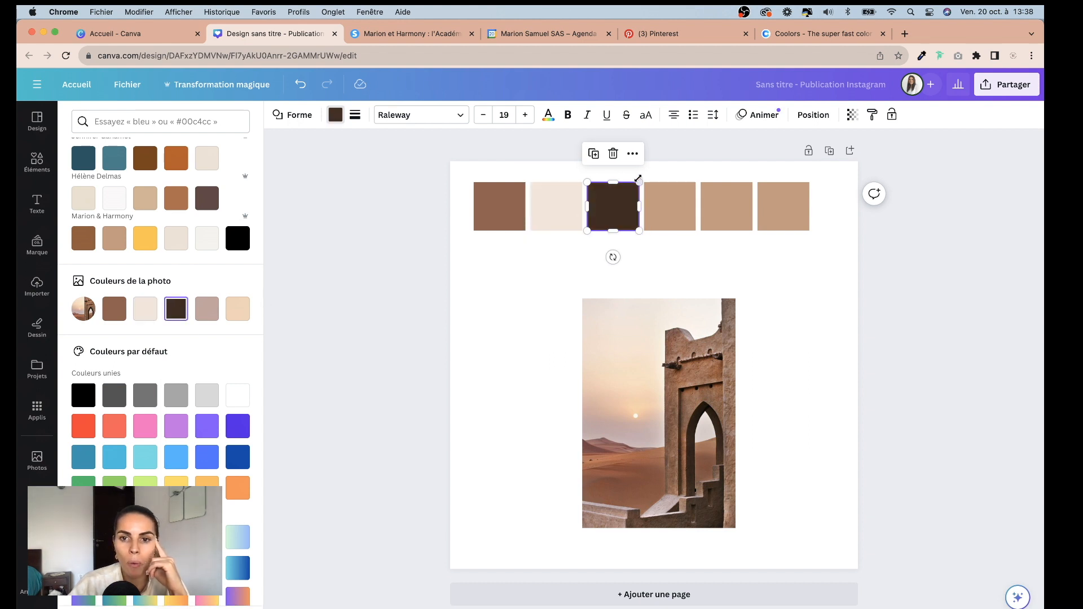
{"action": "left_click", "coordinate": [667, 207]}
{"action": "left_click", "coordinate": [204, 309]}
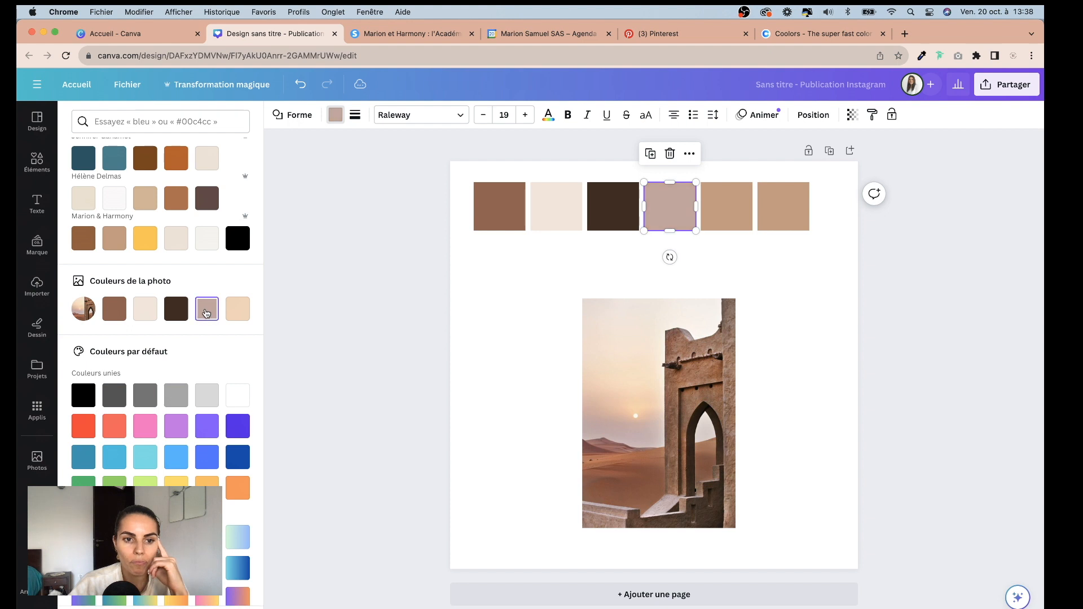
{"action": "left_click", "coordinate": [729, 223]}
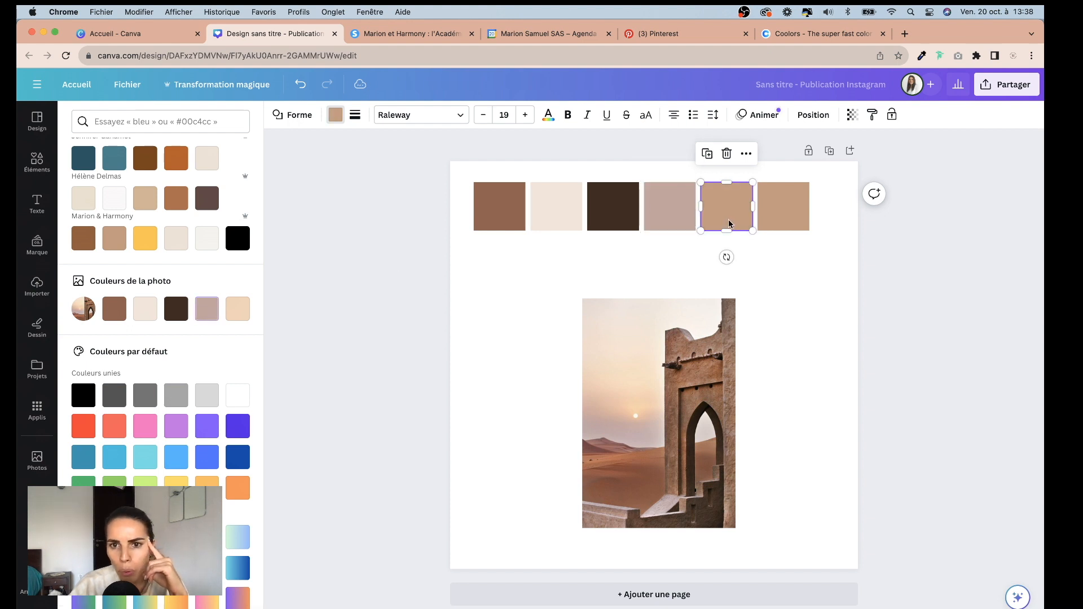
{"action": "left_click", "coordinate": [249, 310]}
Step: Delete the unused sixth square and move the archway photo directly beneath the swatches, aligned with the first square's left edge
{"action": "left_click", "coordinate": [774, 215]}
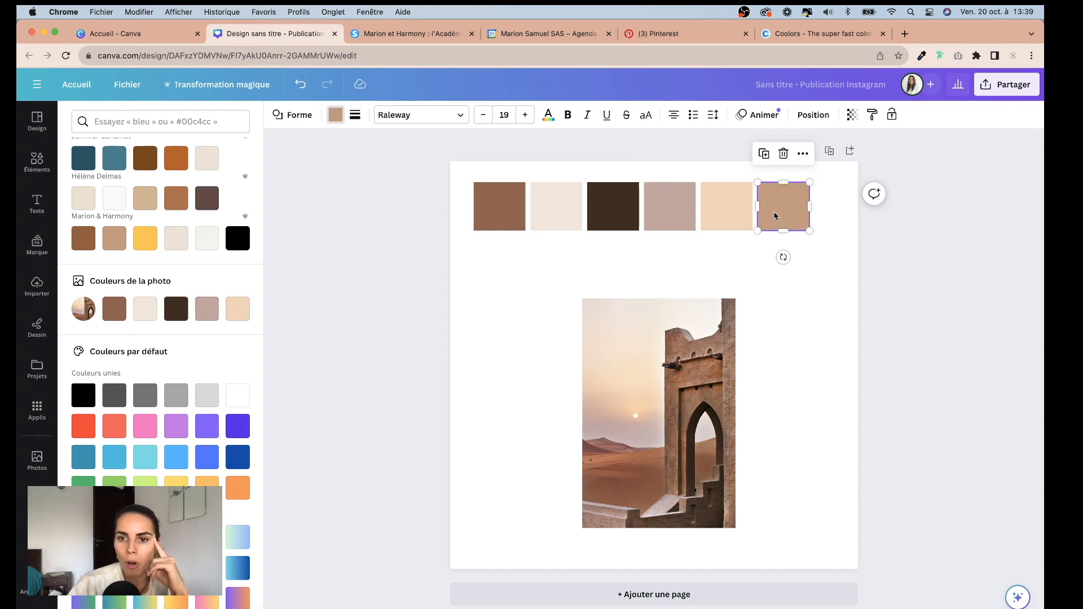
{"action": "key", "text": "BackSpace"}
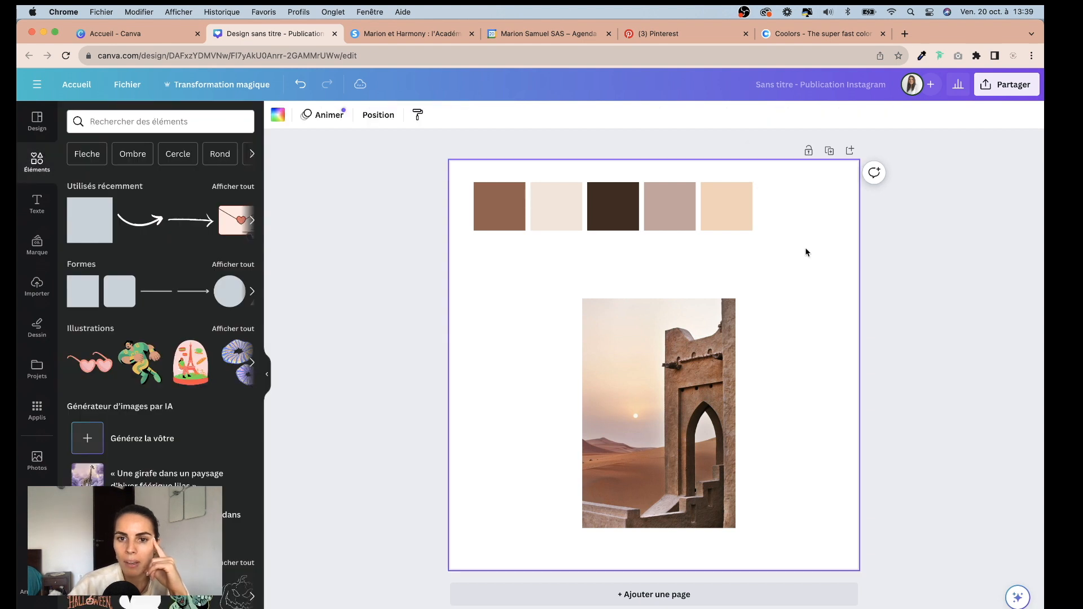
{"action": "left_click", "coordinate": [676, 373]}
{"action": "left_click_drag", "start_coordinate": [676, 373], "coordinate": [568, 326]}
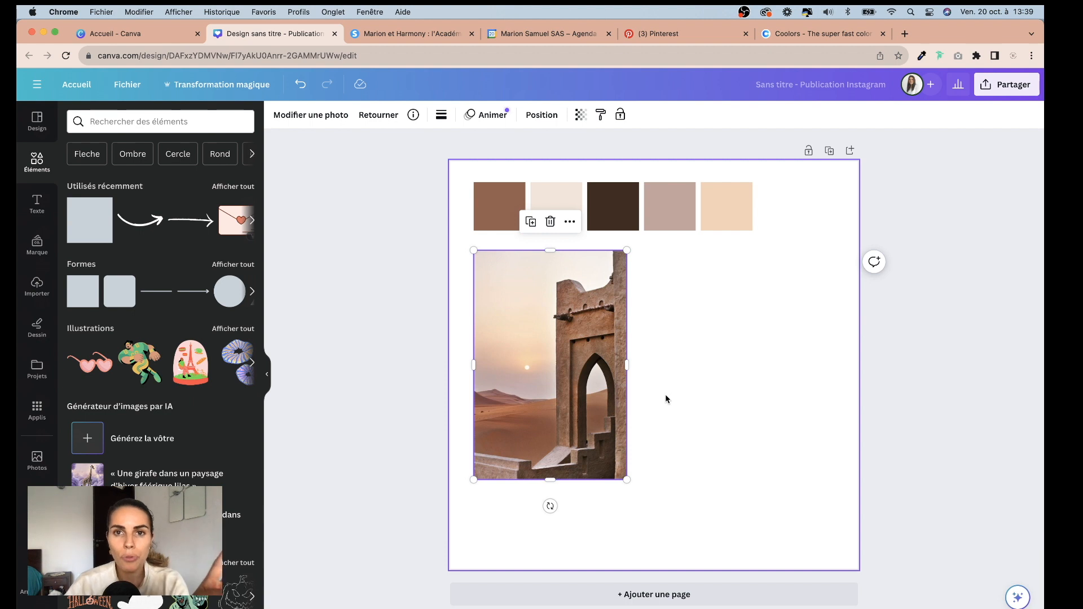
{"action": "left_click", "coordinate": [643, 376]}
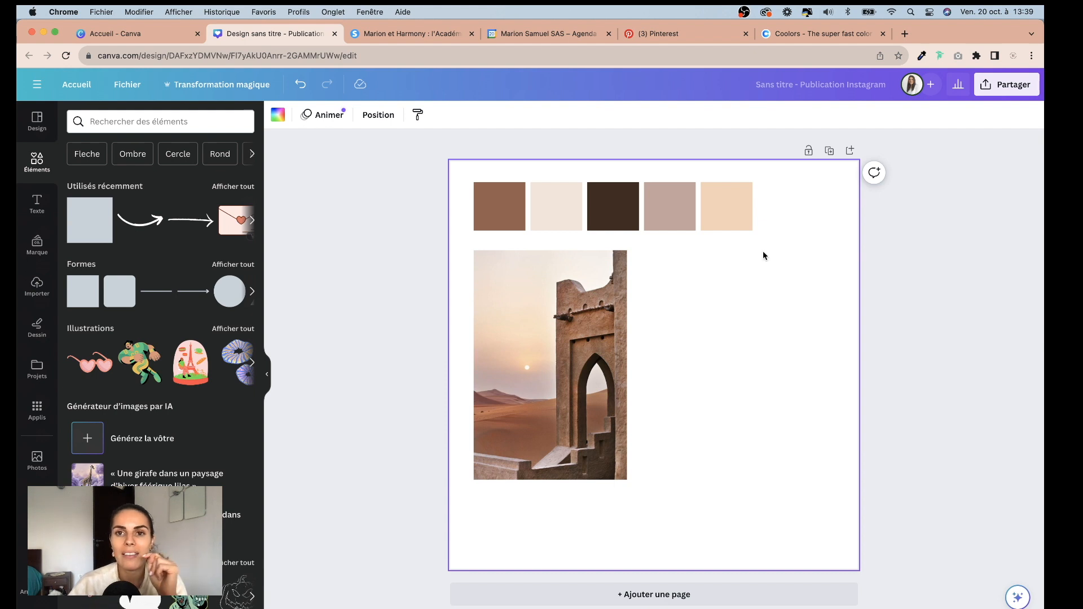
Step: Switch to Coolors, start the palette generator and generate a series of random five-colour palettes
{"action": "left_click", "coordinate": [820, 35]}
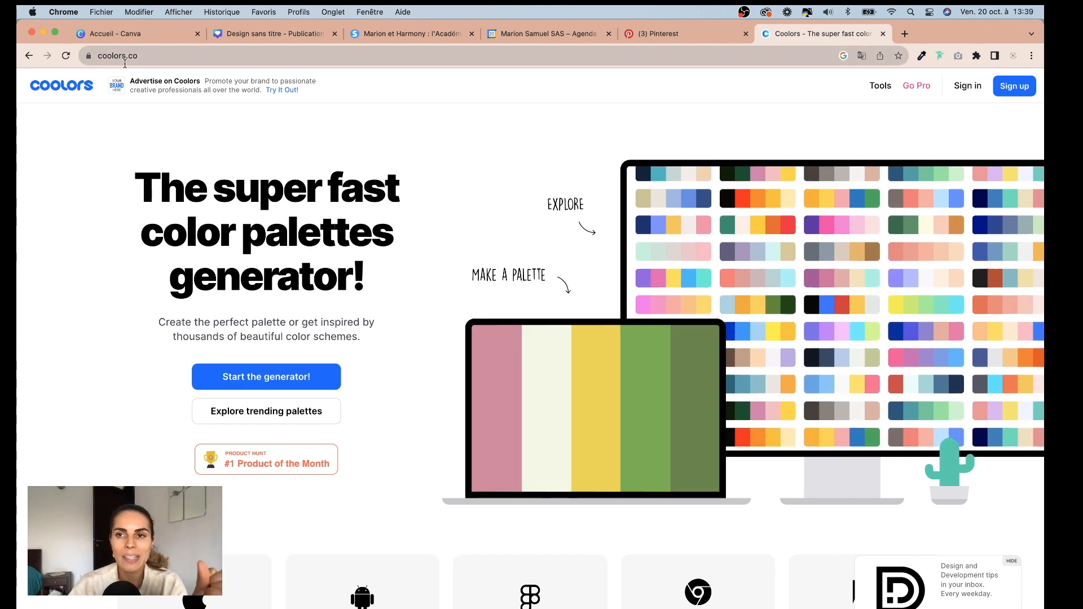
{"action": "left_click", "coordinate": [274, 383]}
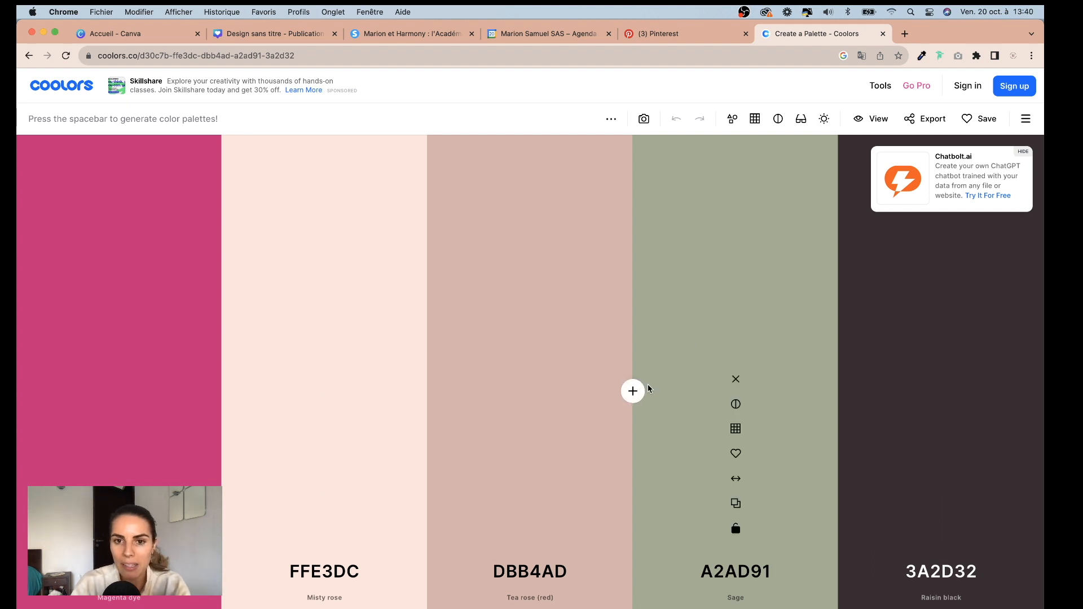
{"action": "key", "text": "space"}
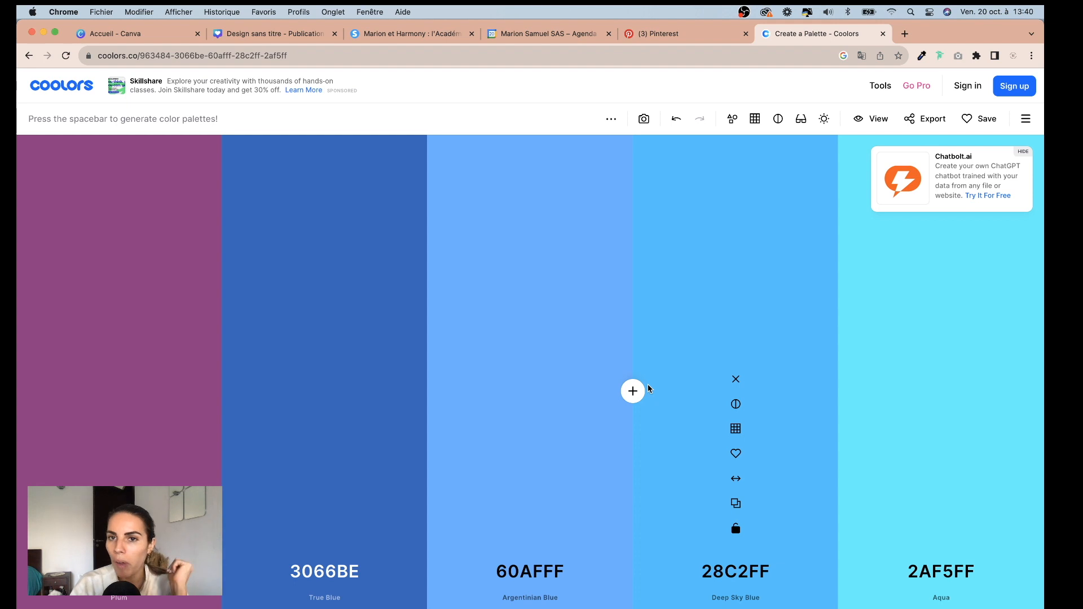
{"action": "key", "text": "space"}
{"action": "key", "text": "space"}
{"action": "key", "text": "space"}
{"action": "key", "text": "space"}
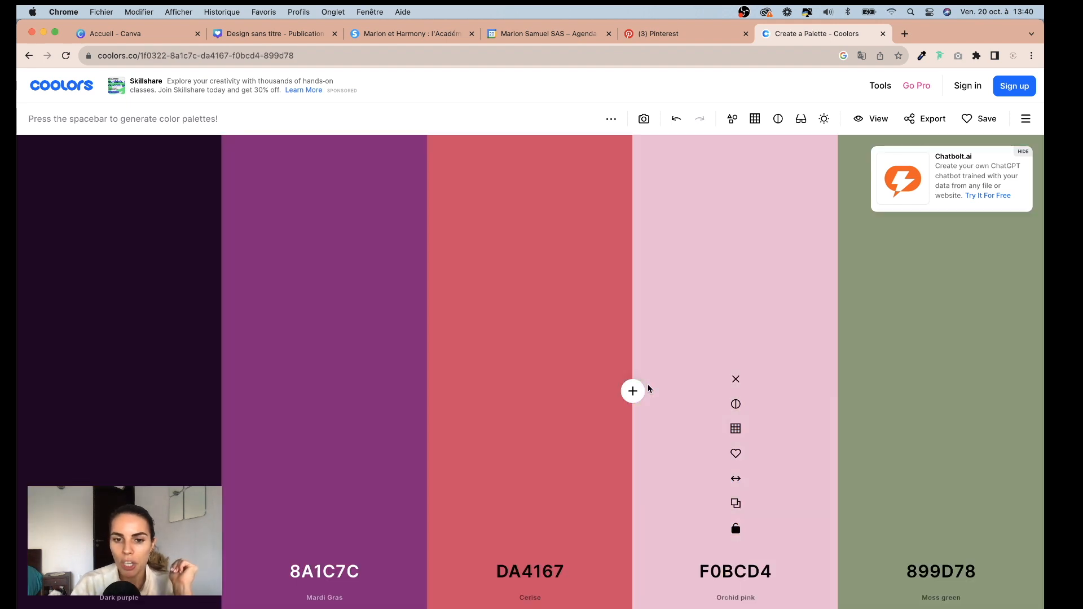
{"action": "key", "text": "space"}
{"action": "key", "text": "space"}
{"action": "key", "text": "space"}
{"action": "key", "text": "space"}
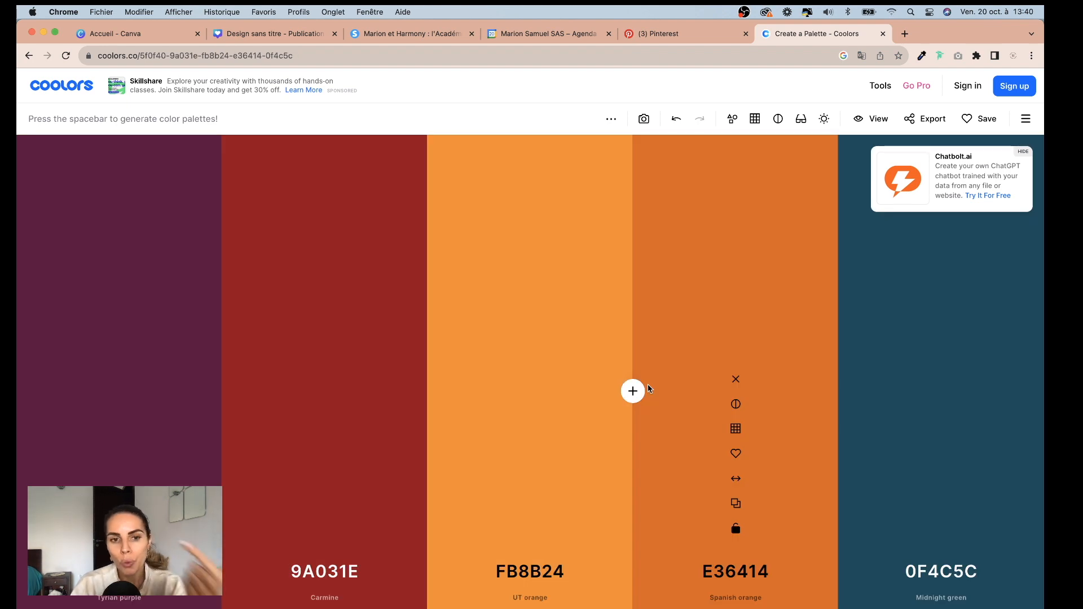
{"action": "key", "text": "space"}
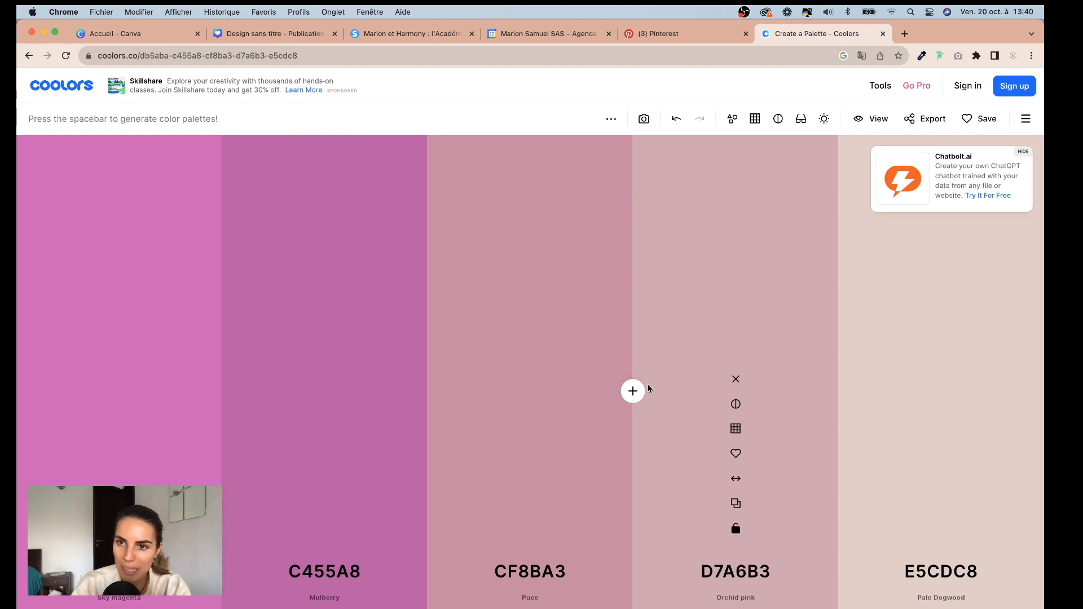
{"action": "key", "text": "space"}
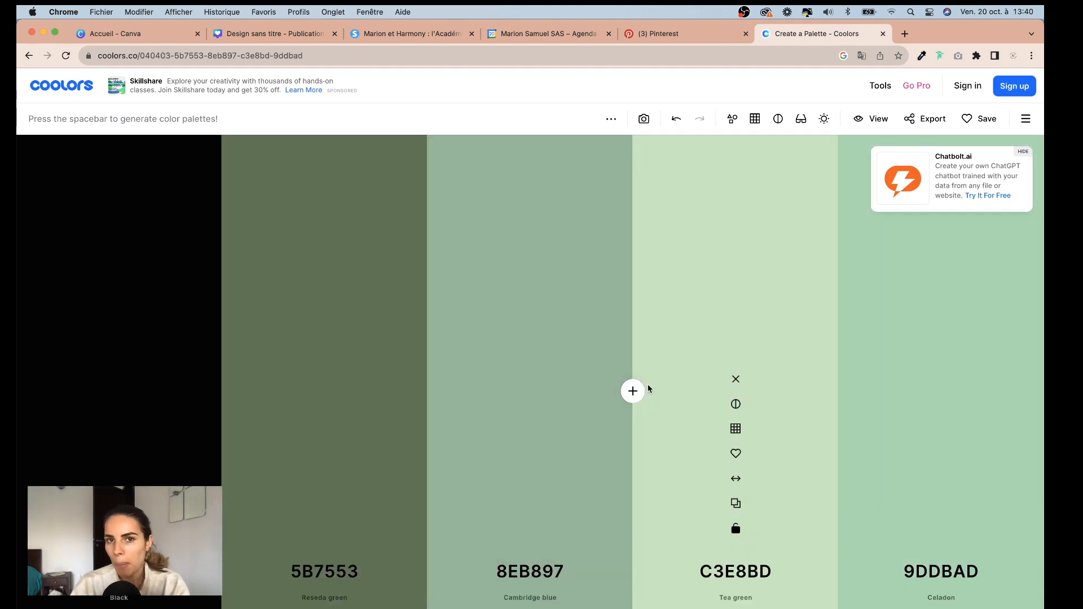
Step: Generate another random palette and lock its Beaver brown colour, A9927D
{"action": "key", "text": "space"}
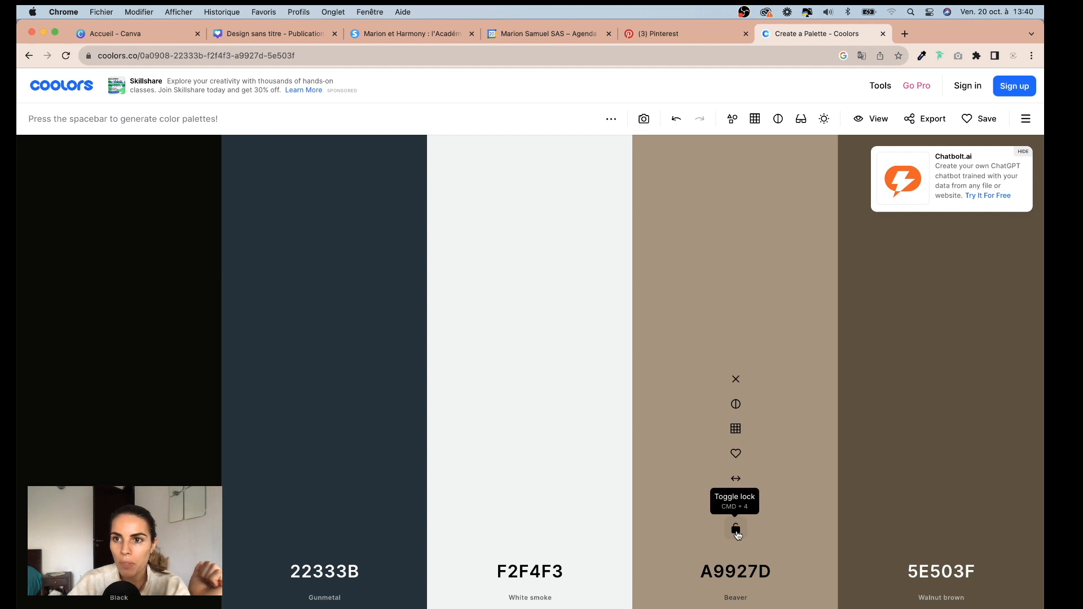
{"action": "left_click", "coordinate": [735, 528]}
{"action": "left_click", "coordinate": [733, 533]}
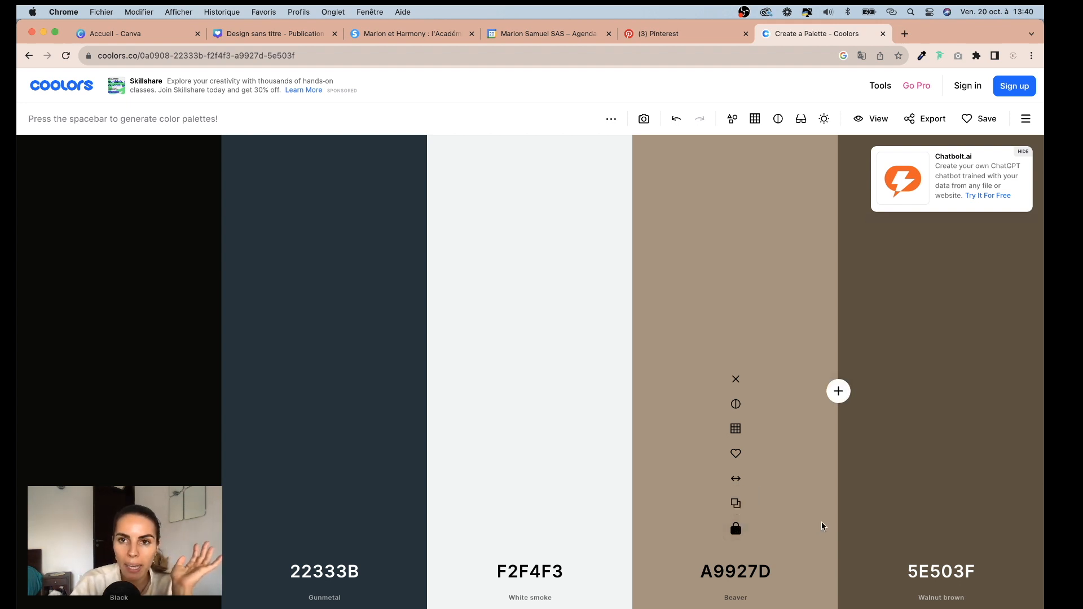
Step: Generate a series of new palettes around the locked Beaver colour
{"action": "key", "text": "space"}
{"action": "key", "text": "space"}
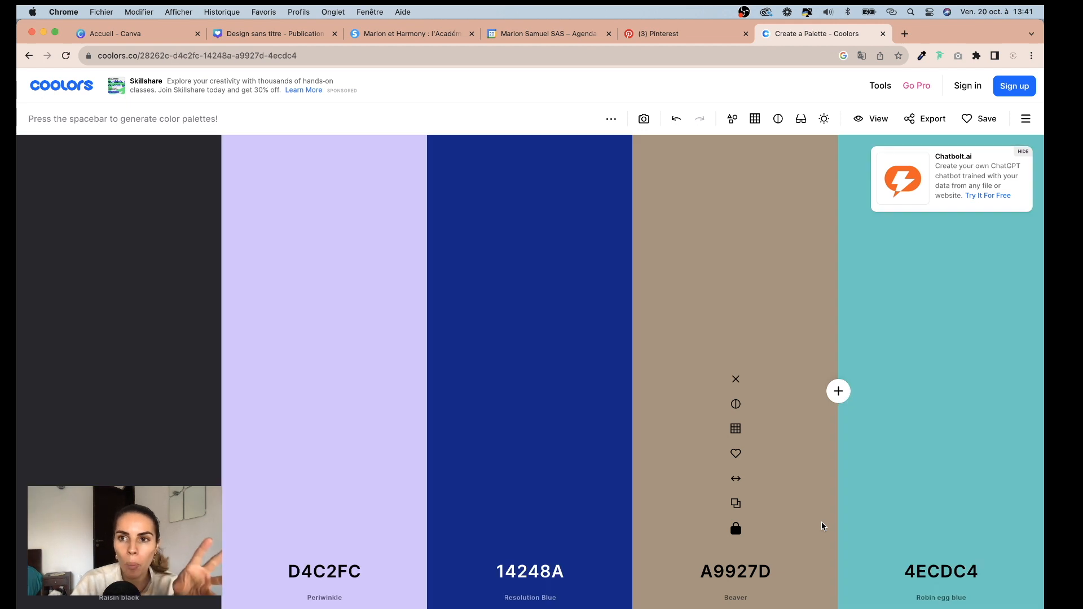
{"action": "key", "text": "space"}
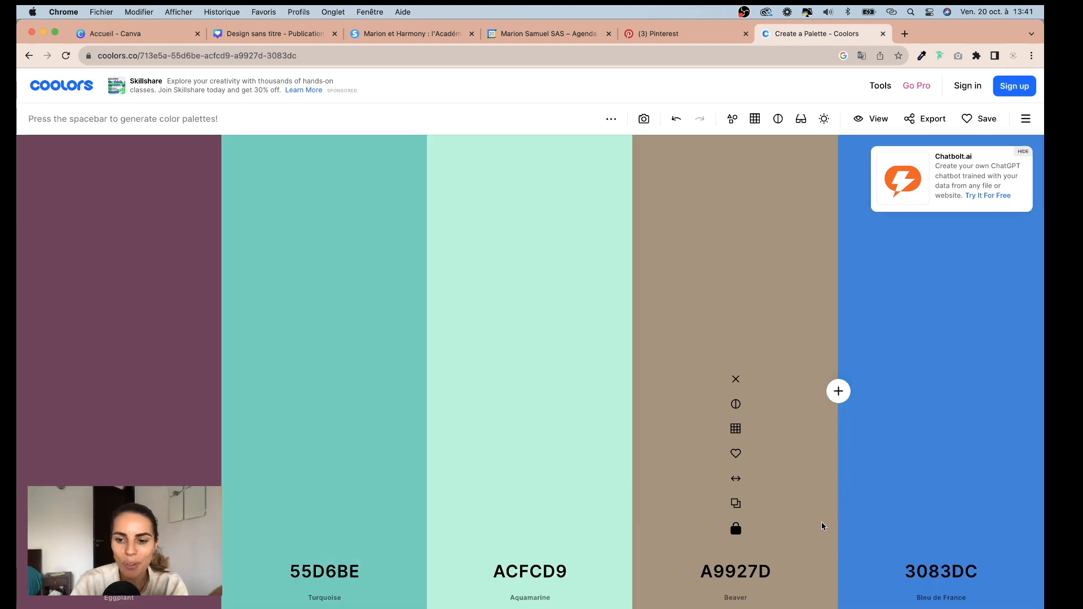
{"action": "key", "text": "space"}
{"action": "key", "text": "space"}
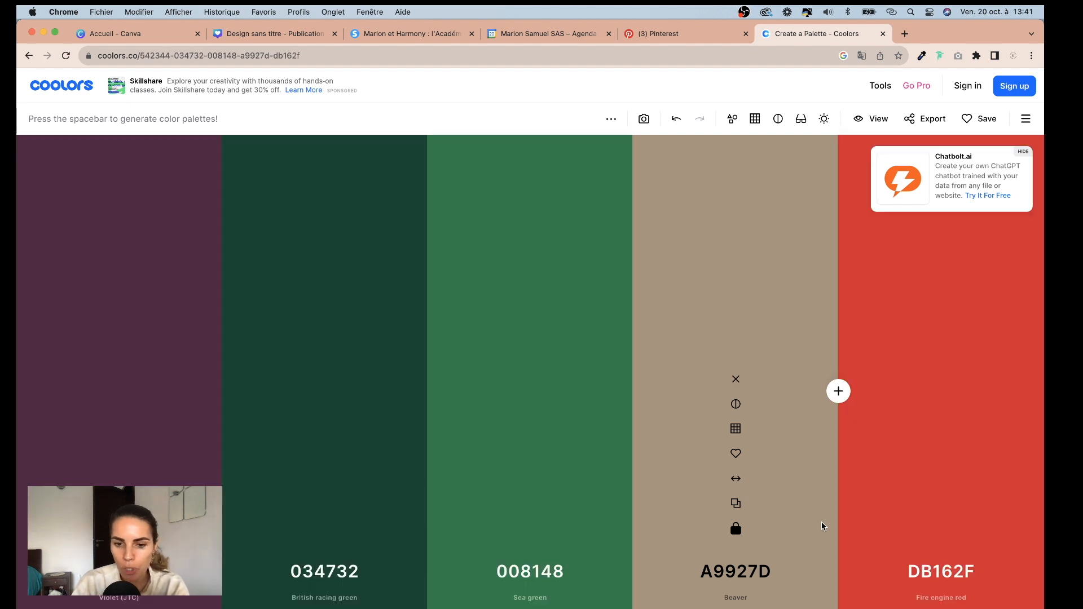
{"action": "key", "text": "space"}
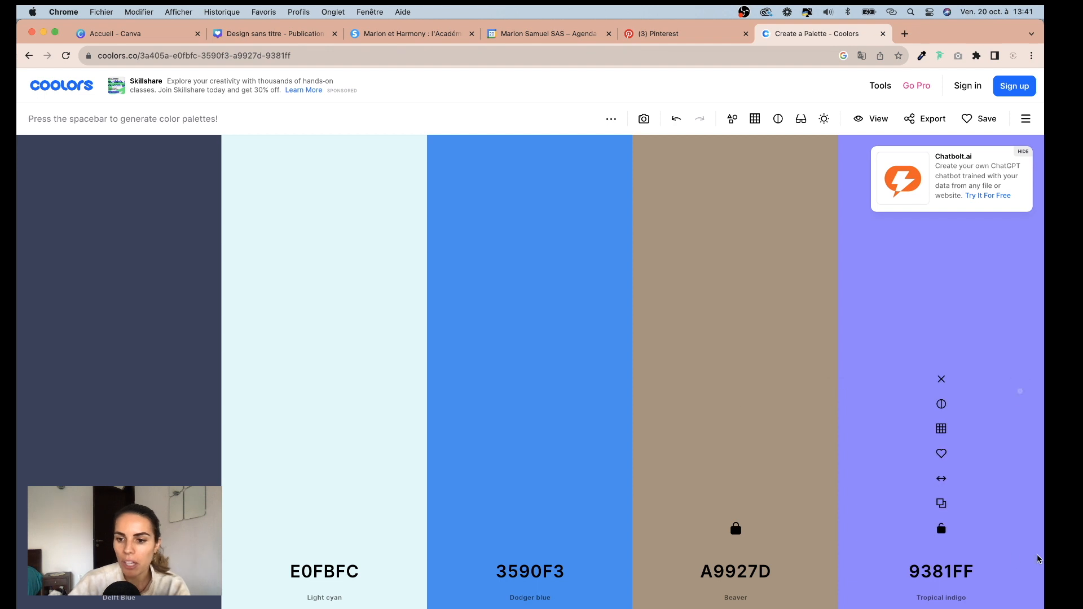
Step: Lock the Tropical indigo colour, 9381FF, and generate a series of palettes around the two locked colours
{"action": "left_click", "coordinate": [945, 529]}
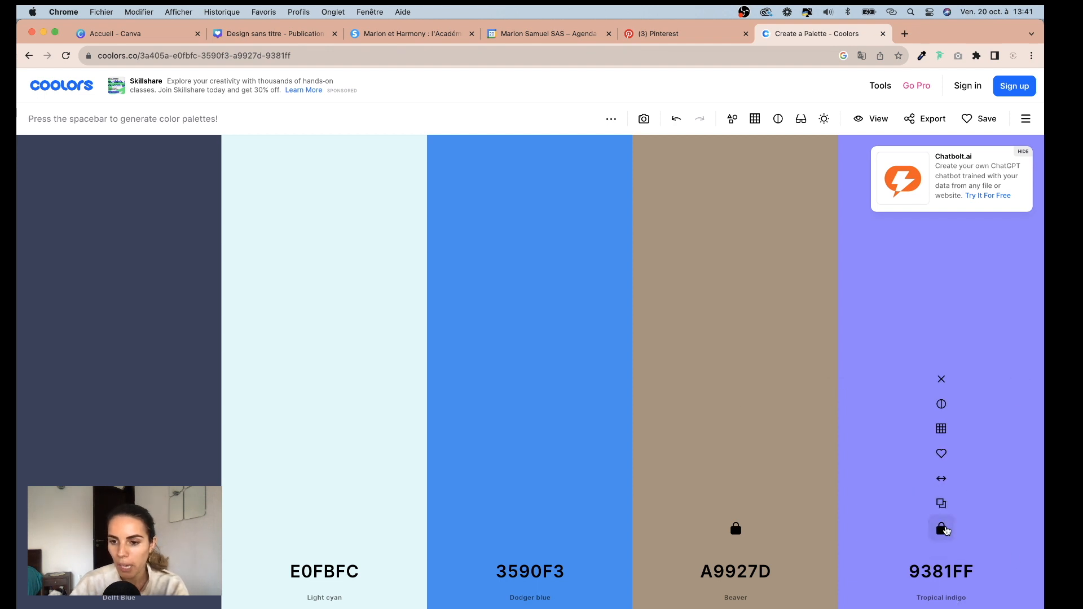
{"action": "key", "text": "space"}
{"action": "key", "text": "space"}
{"action": "key", "text": "space"}
{"action": "key", "text": "space"}
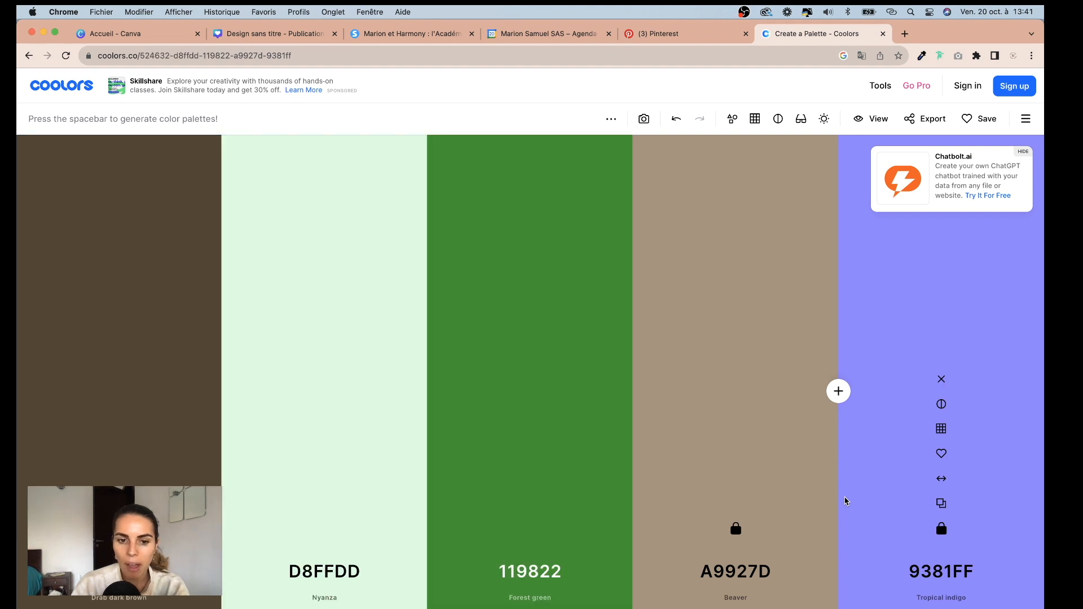
{"action": "key", "text": "space"}
{"action": "key", "text": "space"}
{"action": "key", "text": "space"}
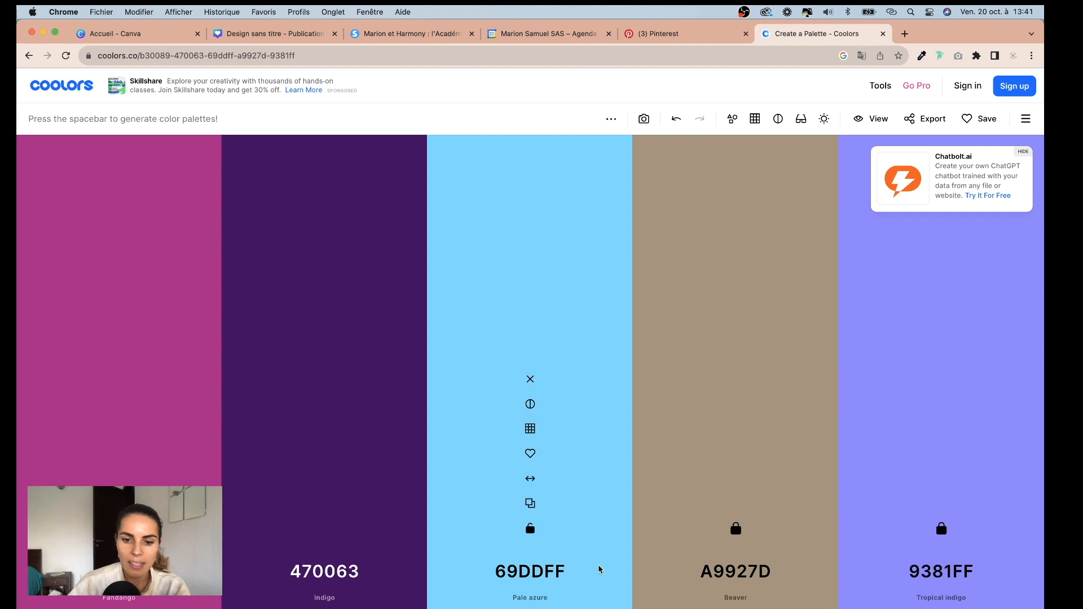
Step: Lock the Pale azure colour, 69DDFF, and generate several palettes around the three locked colours
{"action": "left_click", "coordinate": [531, 531]}
{"action": "key", "text": "space"}
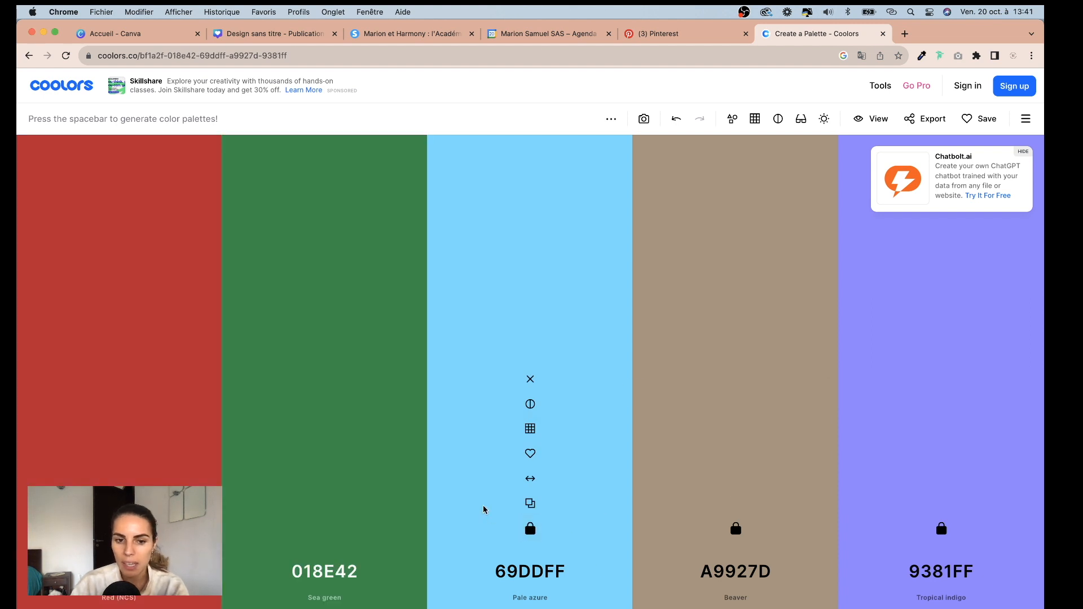
{"action": "key", "text": "space"}
{"action": "key", "text": "space"}
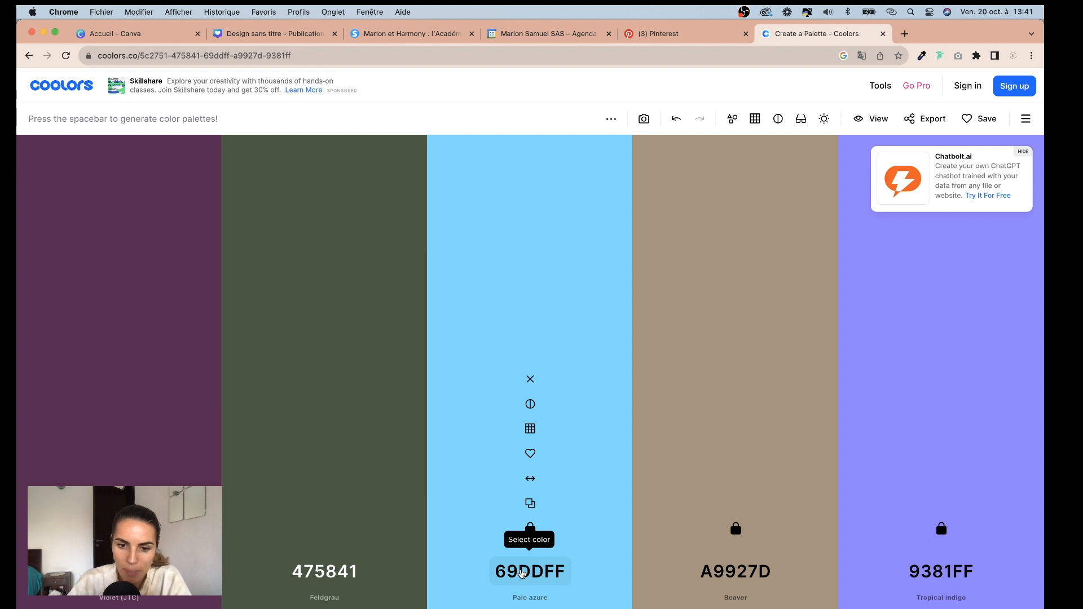
Step: Copy the Pale azure hex code #69DDFF, switch to the Canva design and apply it as the fifth square's fill colour
{"action": "left_click", "coordinate": [521, 573]}
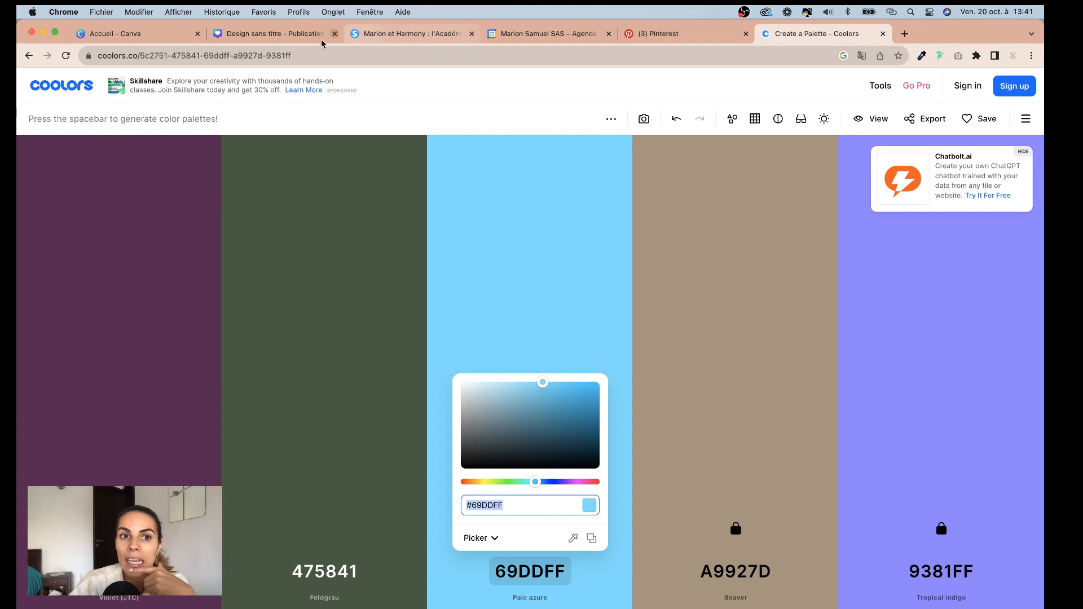
{"action": "left_click", "coordinate": [267, 32]}
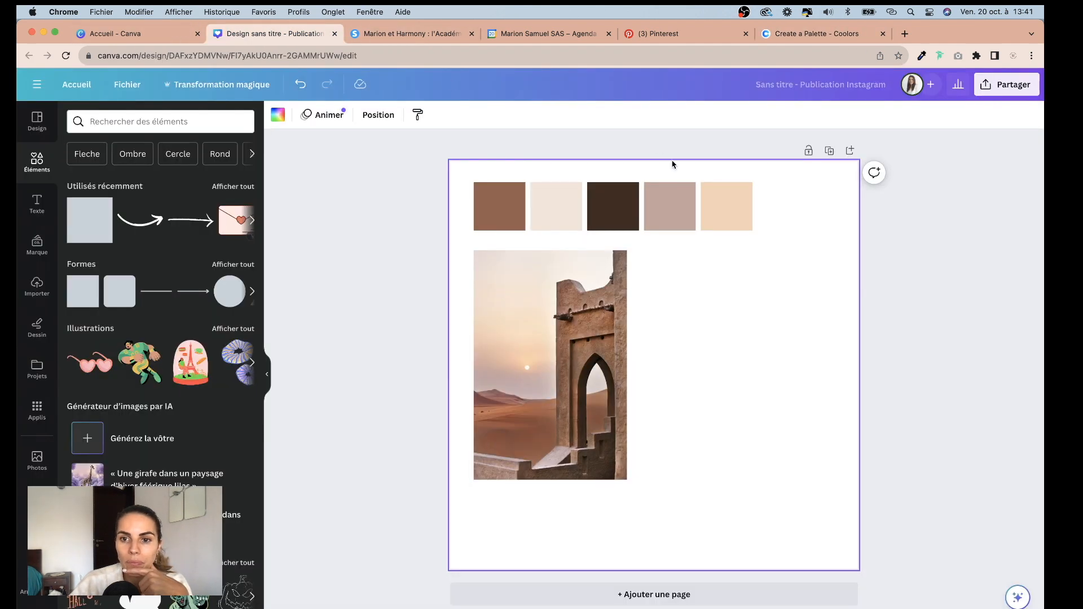
{"action": "left_click", "coordinate": [743, 212]}
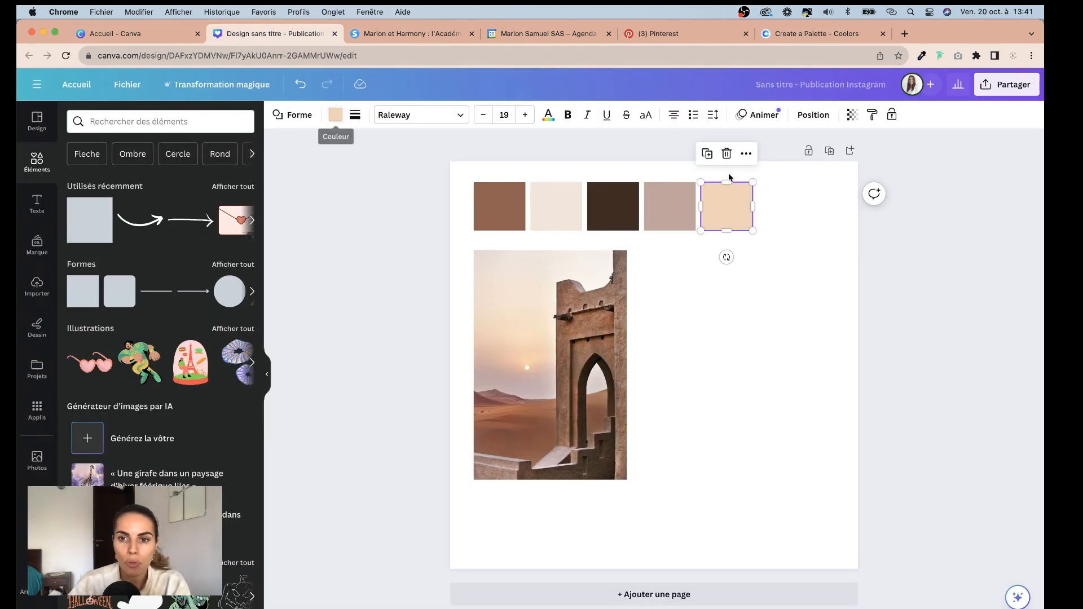
{"action": "left_click", "coordinate": [335, 117]}
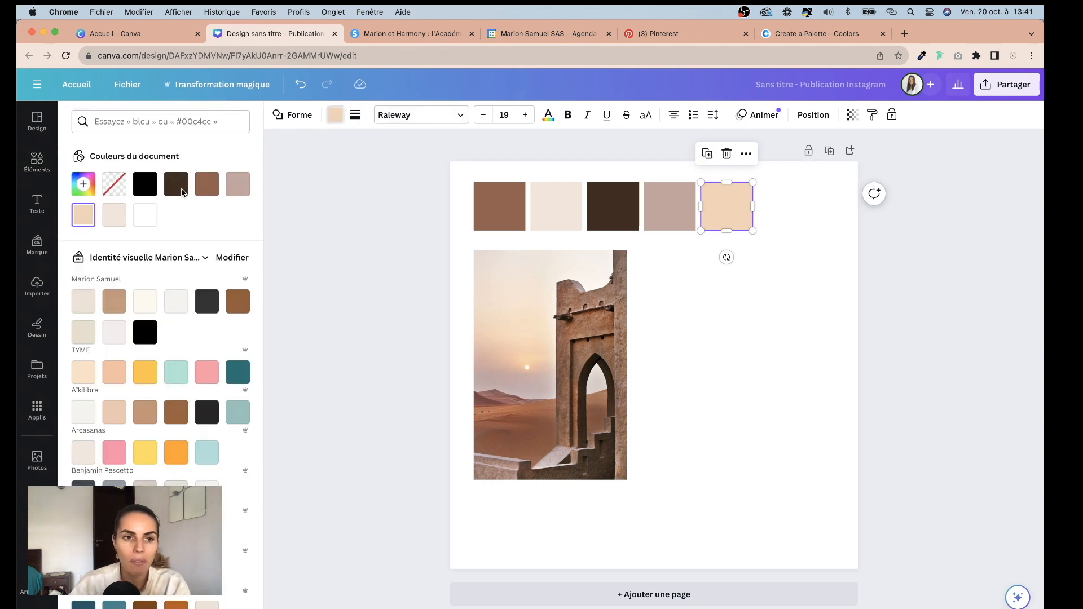
{"action": "left_click", "coordinate": [85, 187]}
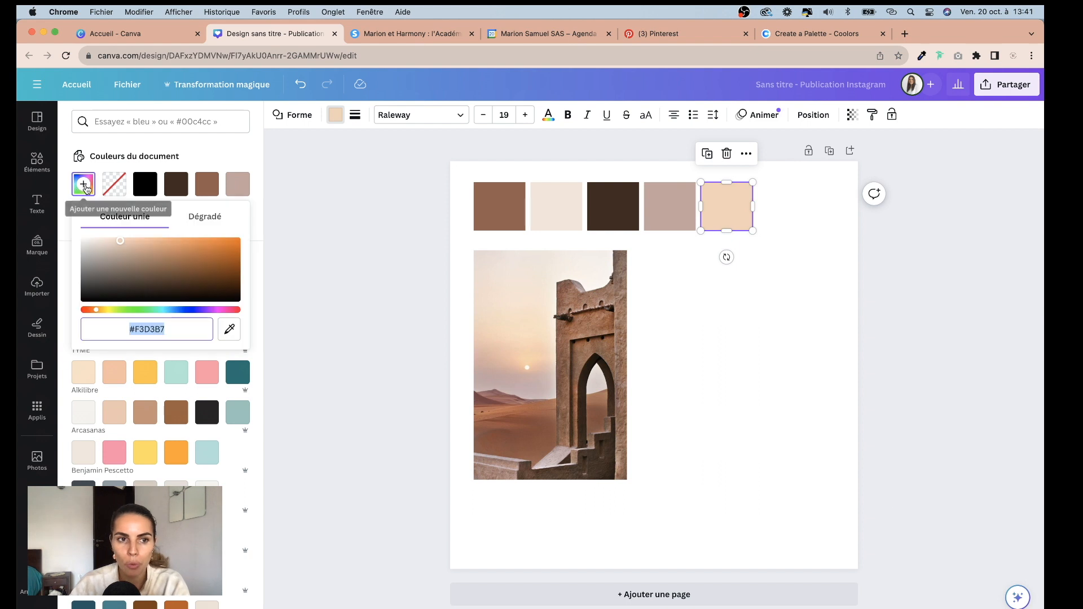
{"action": "key", "text": "super+v"}
{"action": "left_click", "coordinate": [719, 320]}
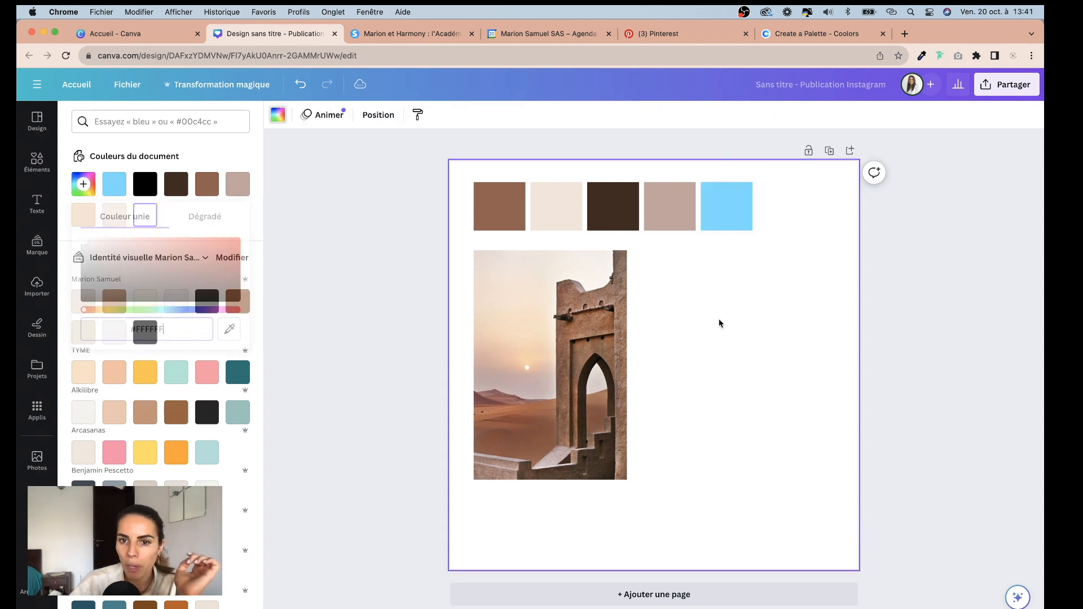